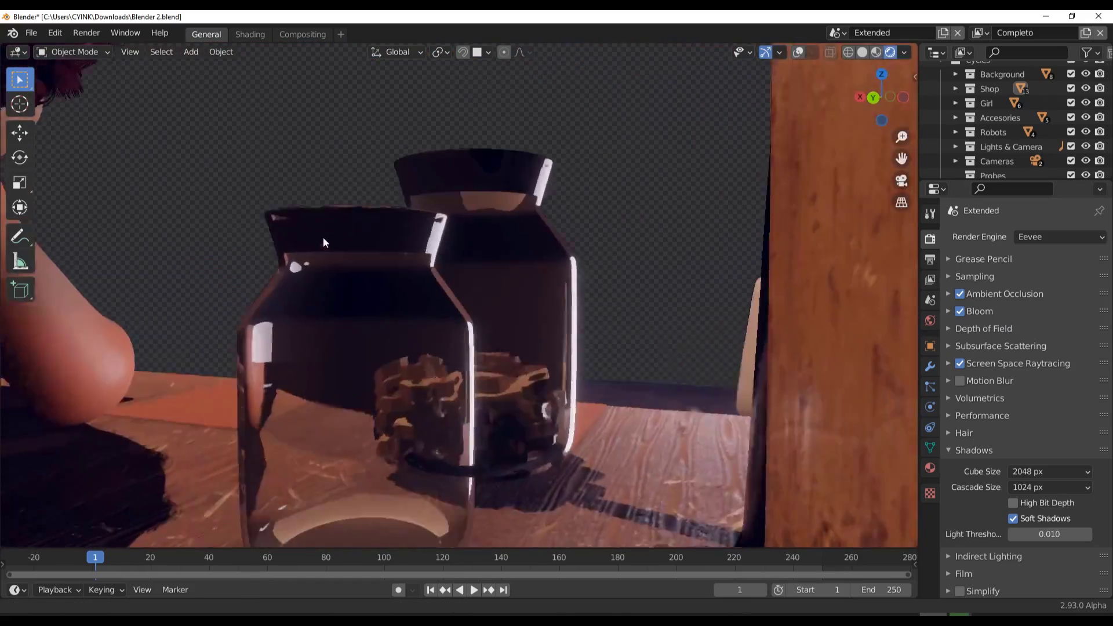
# - Compare the glass jars with Screen Space Raytracing turned off and back on
pyautogui.click(967, 366)
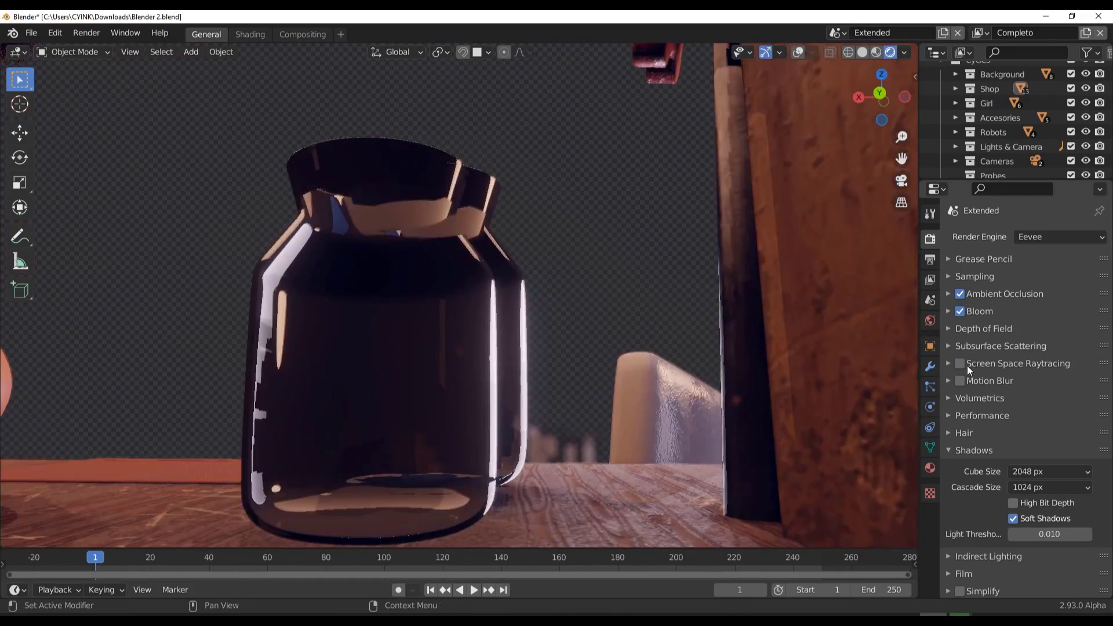
pyautogui.click(960, 364)
pyautogui.keyDown('shift'); pyautogui.moveTo(553, 304); pyautogui.dragTo(324, 328, button='middle'); pyautogui.keyUp('shift')
pyautogui.moveTo(325, 328); pyautogui.dragTo(655, 359, button='middle')
# - Set the Eevee viewport samples to 1024 in the workshop scene
pyautogui.click(947, 277)
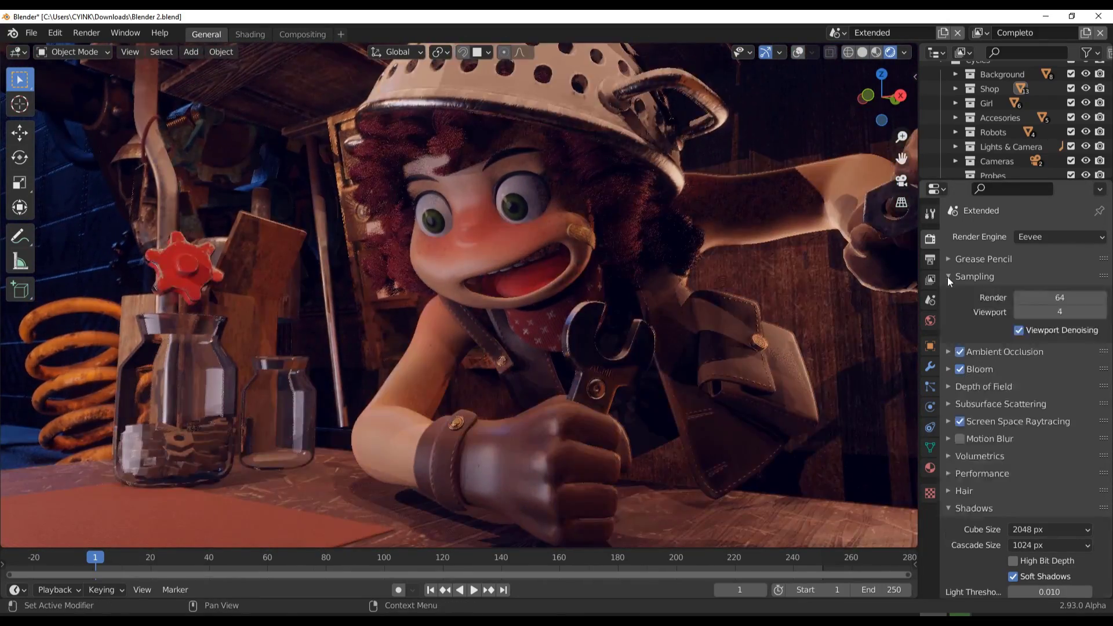
pyautogui.doubleClick(1049, 312)
pyautogui.write('1024')
pyautogui.press('Return')
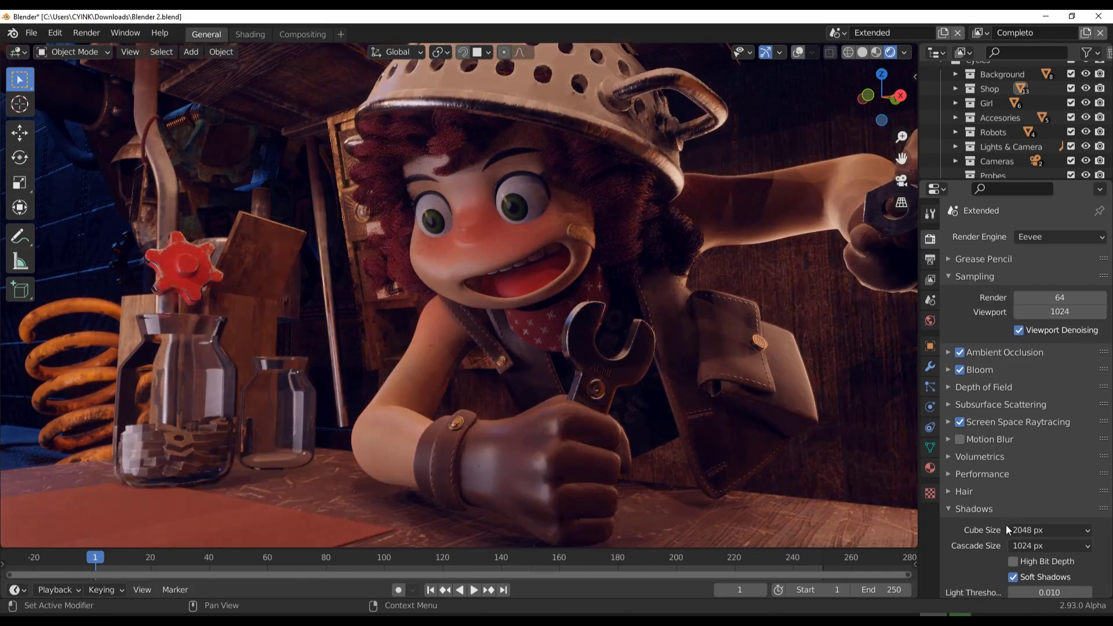
pyautogui.click(962, 426)
pyautogui.scroll(-5, 962, 427)
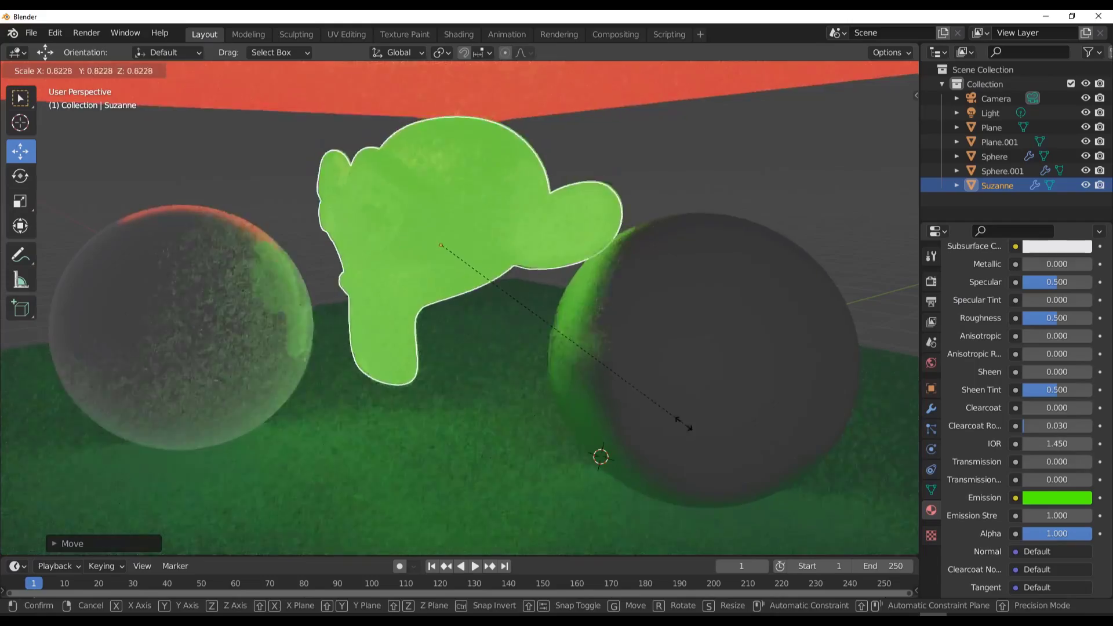
# - Scale the green emissive monkey head down to about 0.85 of its size
pyautogui.click(684, 425)
pyautogui.moveTo(684, 425); pyautogui.dragTo(435, 459, button='middle')
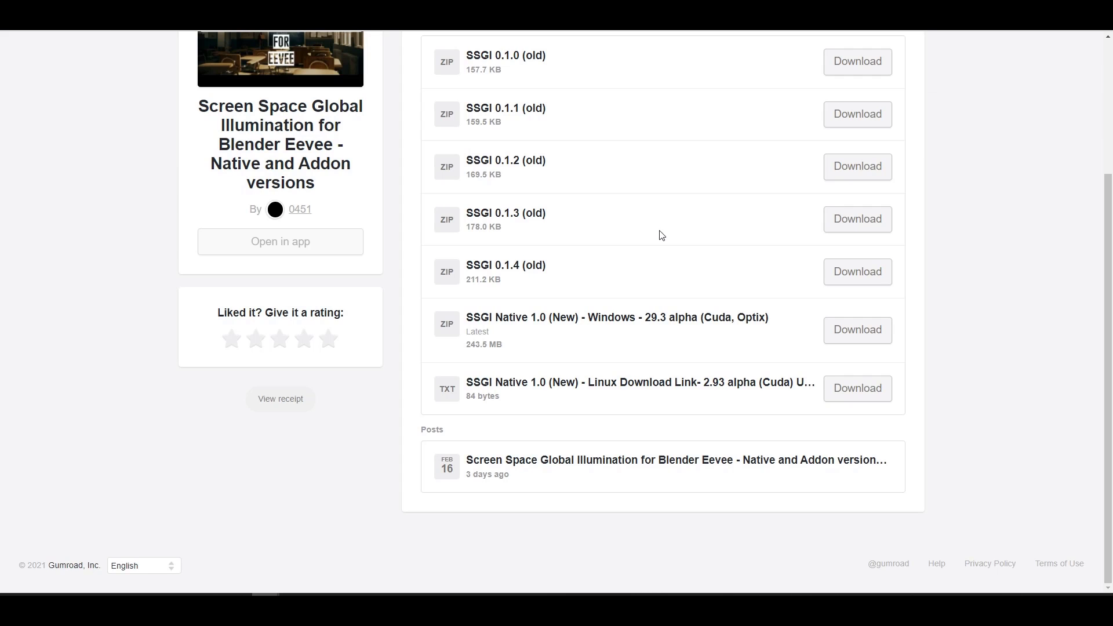
pyautogui.scroll(3, 663, 273)
pyautogui.scroll(-1, 667, 309)
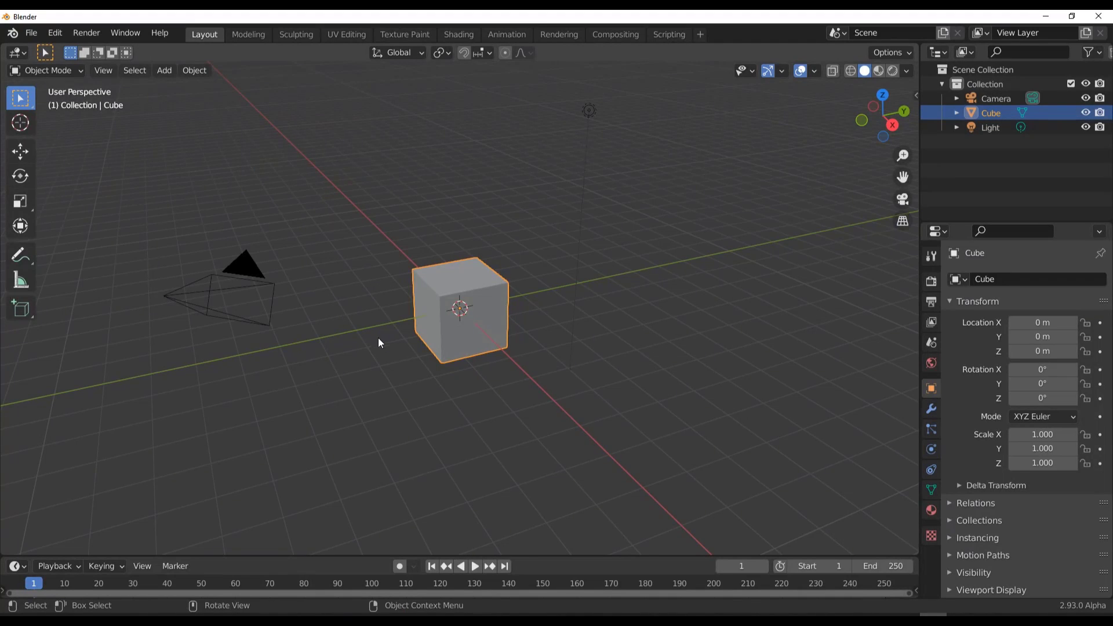
# - Delete the default cube from the scene
pyautogui.scroll(3, 388, 335)
pyautogui.moveTo(378, 340); pyautogui.dragTo(416, 296, button='middle')
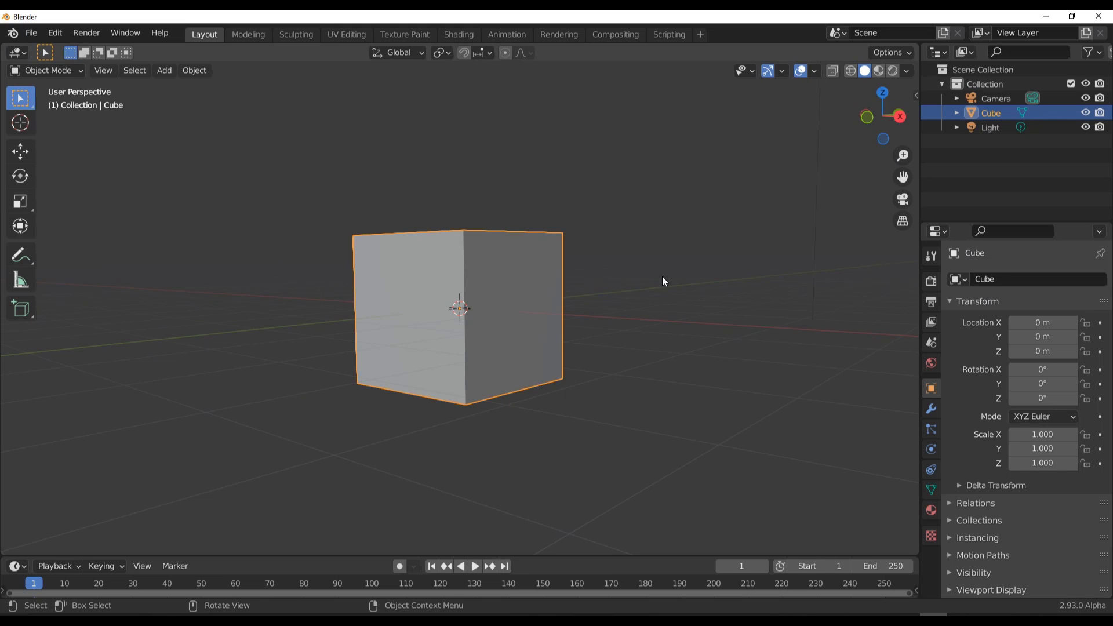
pyautogui.press('Delete')
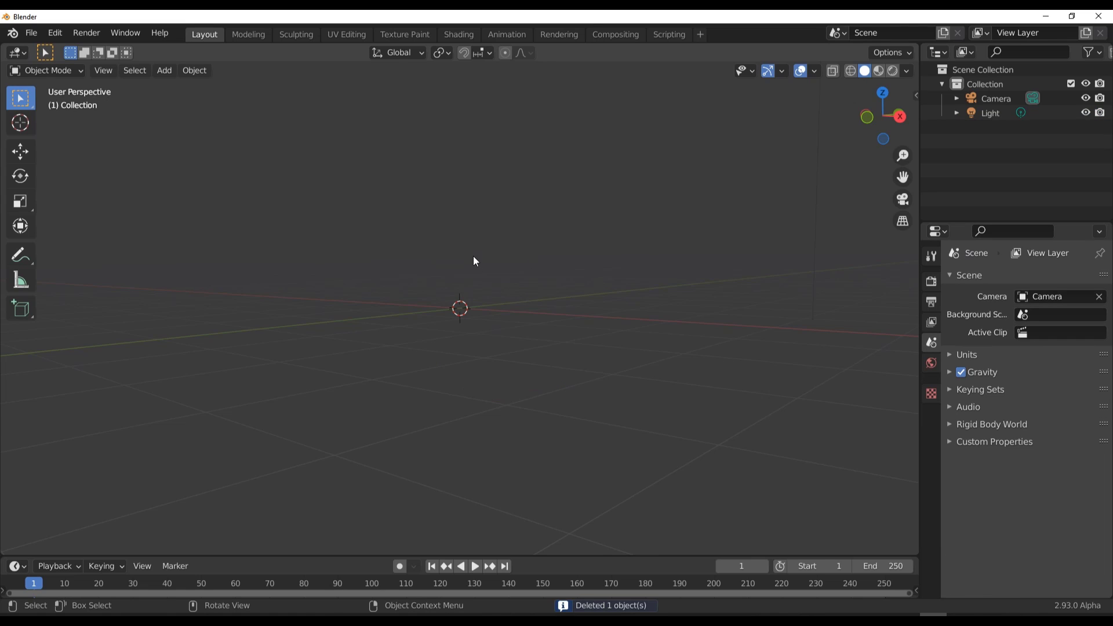
pyautogui.press('n')
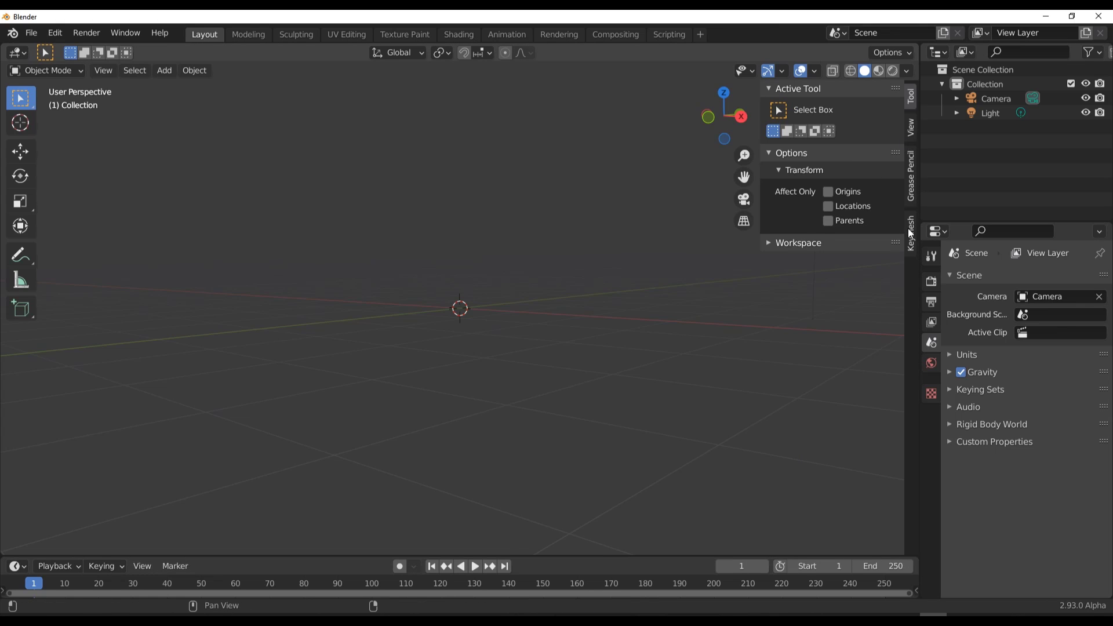
pyautogui.press('n')
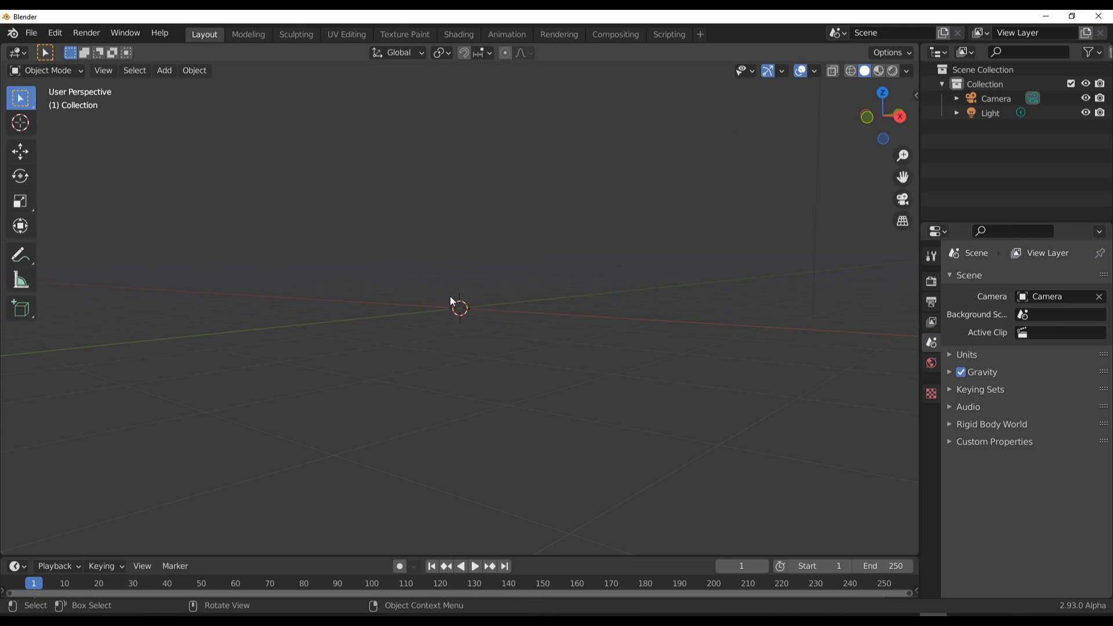
# - Add a plane at the scene origin and scale it up to about 5.6 as a floor
pyautogui.hotkey('shift', 'a')
pyautogui.moveTo(382, 284)
pyautogui.click(498, 284)
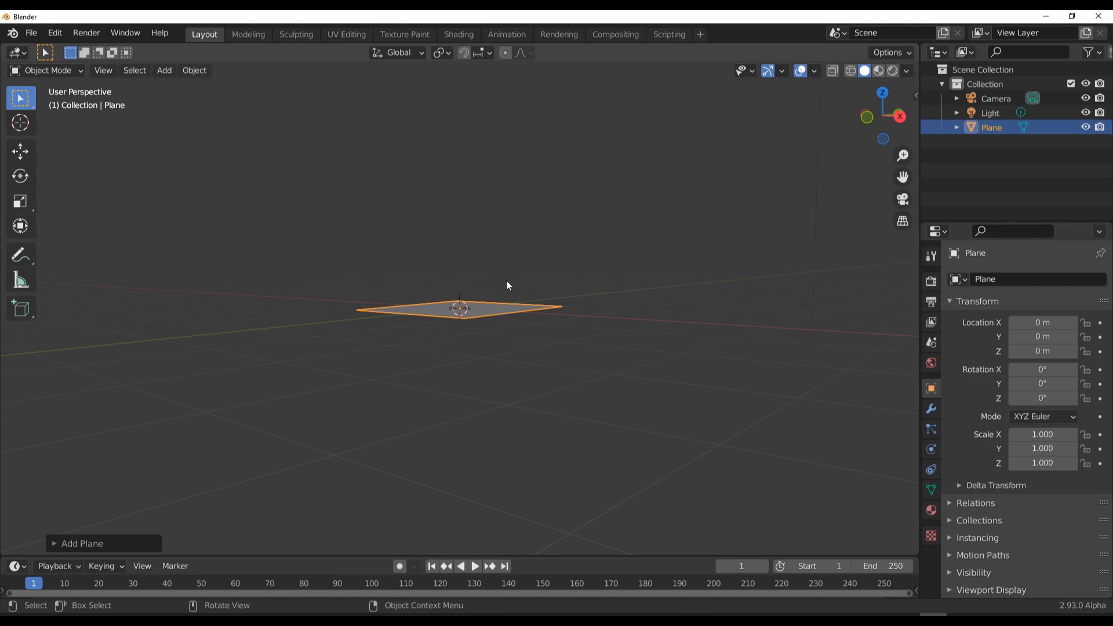
pyautogui.press('s')
pyautogui.click(634, 370)
pyautogui.scroll(-4, 521, 359)
pyautogui.moveTo(454, 350); pyautogui.dragTo(442, 294, button='middle')
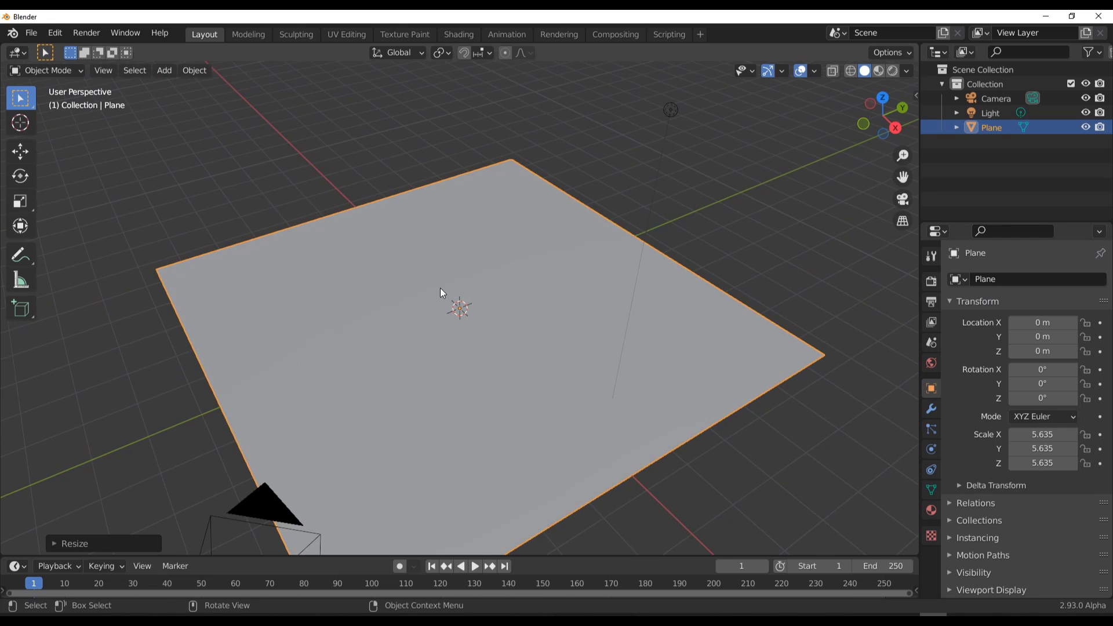
# - Add a monkey head mesh at the center of the floor plane
pyautogui.hotkey('shift', 'a')
pyautogui.moveTo(441, 286)
pyautogui.click(514, 427)
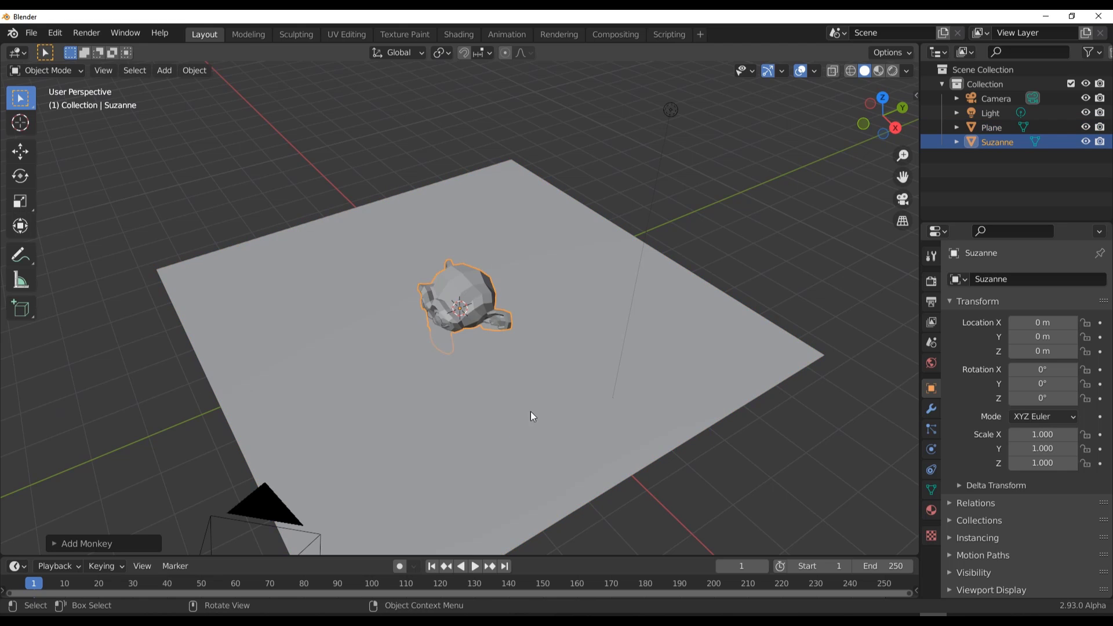
# - Give the monkey head a level 2 subdivision and smooth shading
pyautogui.moveTo(509, 392)
pyautogui.mouseDown(button='middle')
pyautogui.moveTo(417, 285)
pyautogui.moveTo(427, 294)
pyautogui.mouseUp(button='middle')
pyautogui.scroll(2, 416, 286)
pyautogui.hotkey('ctrl', '2')
pyautogui.rightClick(477, 35)
pyautogui.rightClick(663, 130)
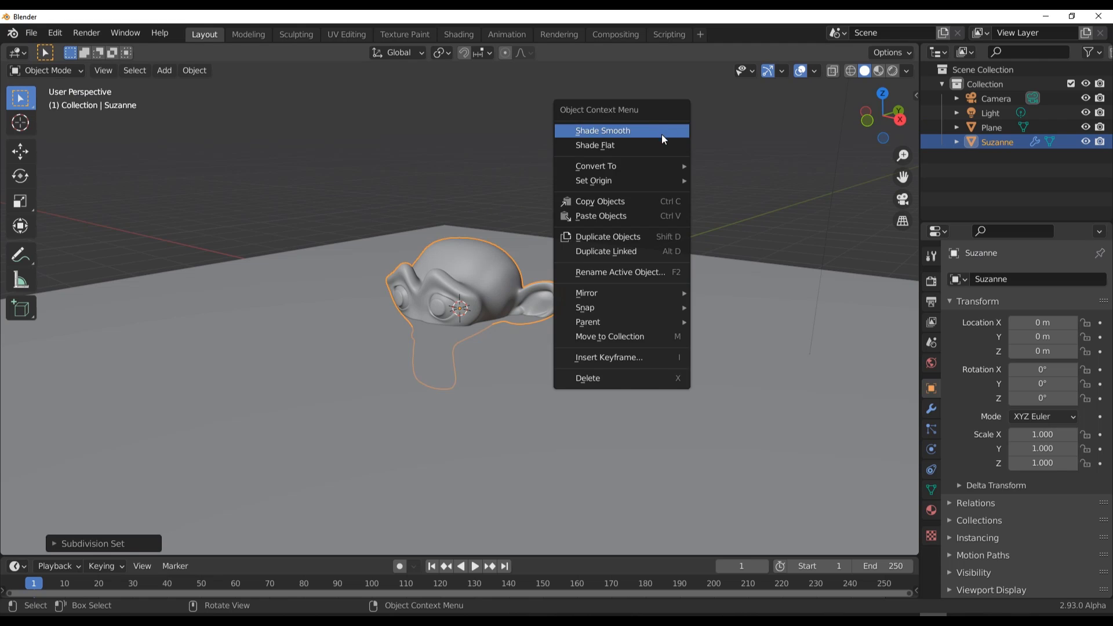
pyautogui.click(662, 134)
# - Raise the monkey head with the Move tool to a height of about 0.99 m above the floor
pyautogui.moveTo(529, 221); pyautogui.dragTo(440, 232, button='middle')
pyautogui.click(20, 161)
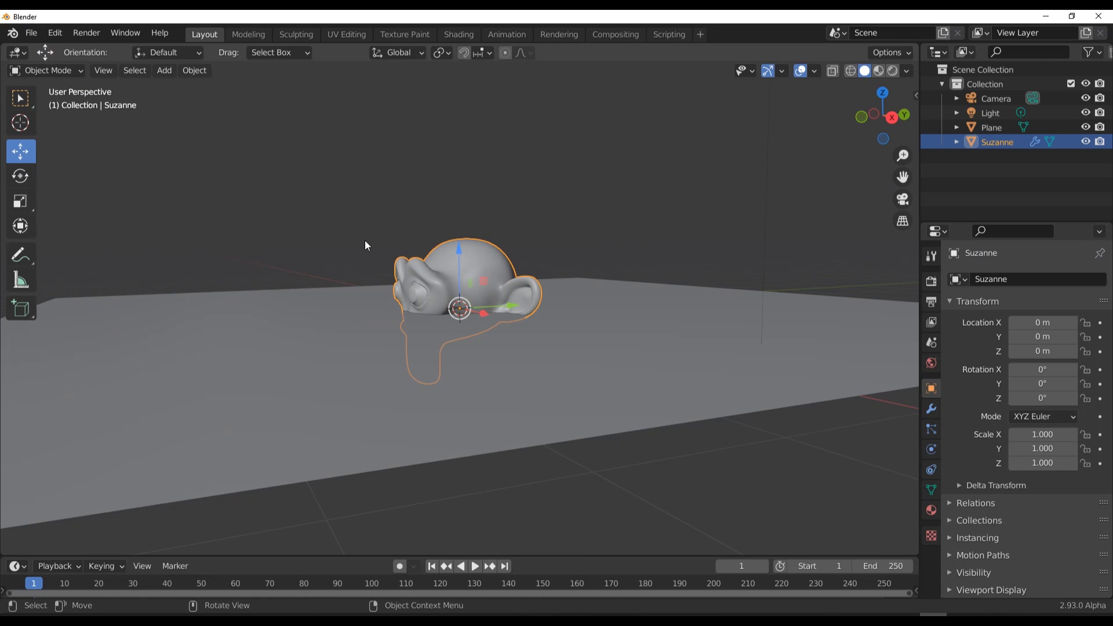
pyautogui.moveTo(461, 255); pyautogui.dragTo(469, 175)
pyautogui.moveTo(339, 362); pyautogui.dragTo(486, 374, button='middle')
pyautogui.scroll(3, 499, 342)
pyautogui.keyDown('shift'); pyautogui.moveTo(516, 290); pyautogui.dragTo(514, 423, button='middle'); pyautogui.keyUp('shift')
pyautogui.moveTo(514, 414); pyautogui.dragTo(512, 380, button='middle')
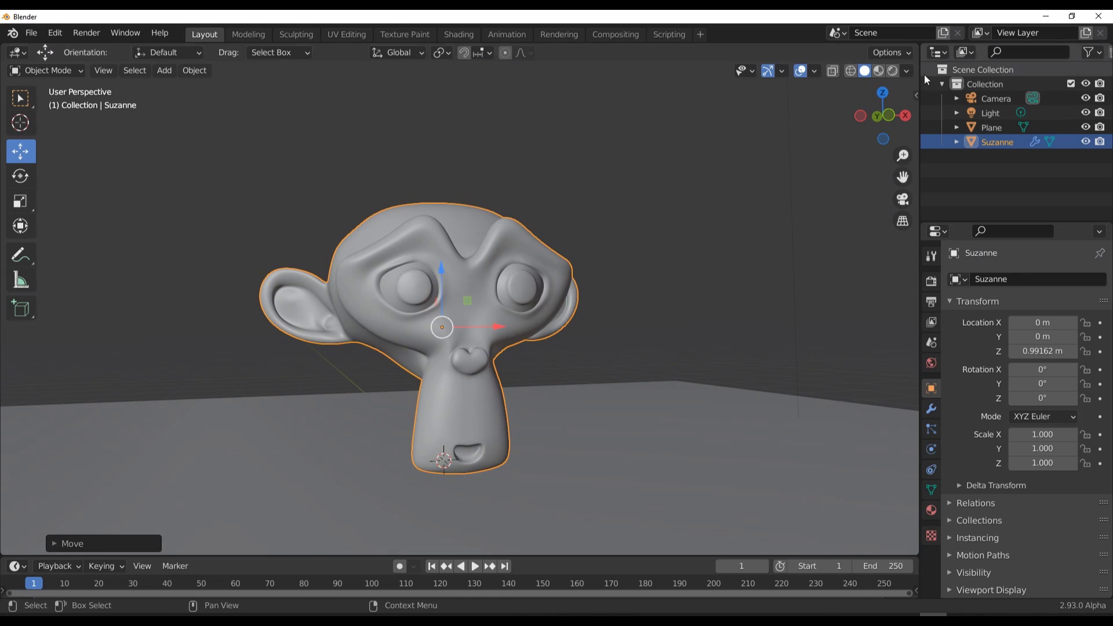
# - Display the viewport in rendered shading and set the render engine to Cycles
pyautogui.click(892, 70)
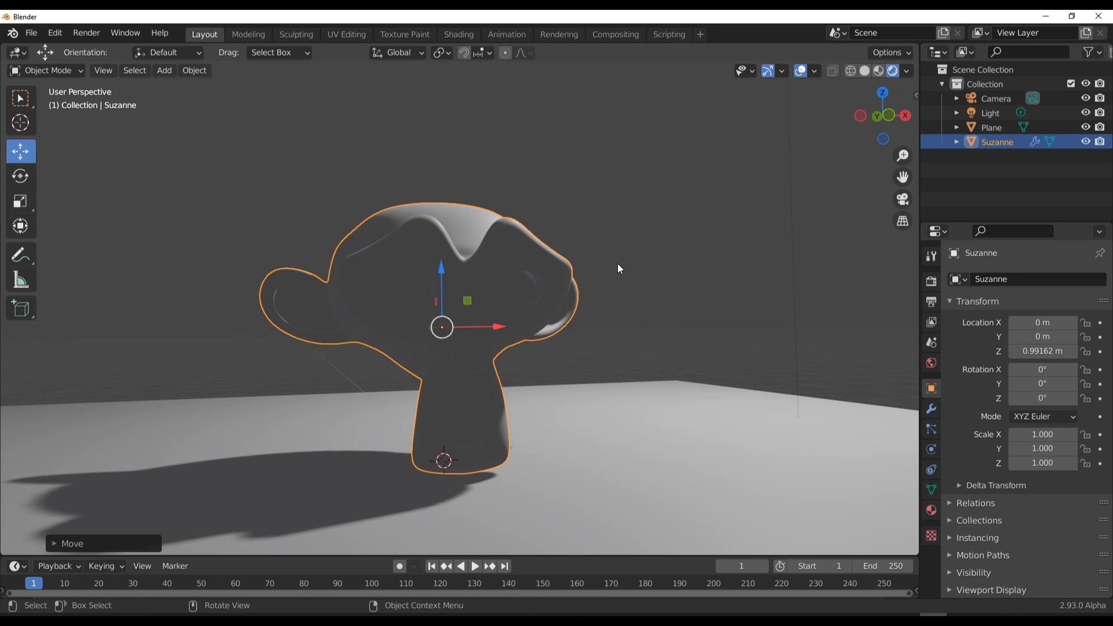
pyautogui.click(930, 282)
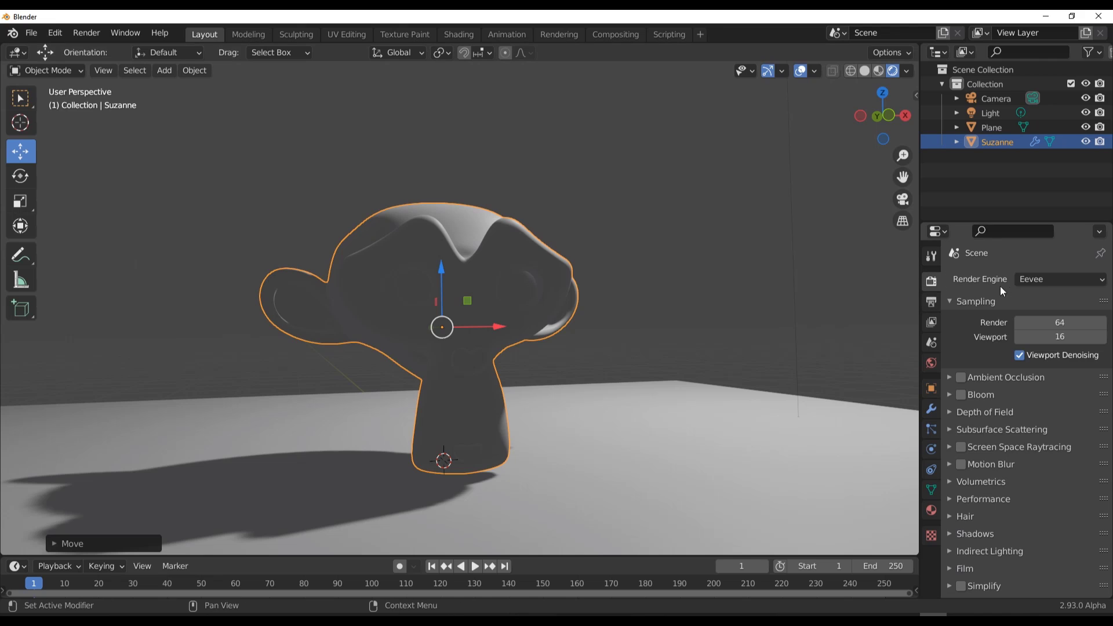
pyautogui.click(1030, 280)
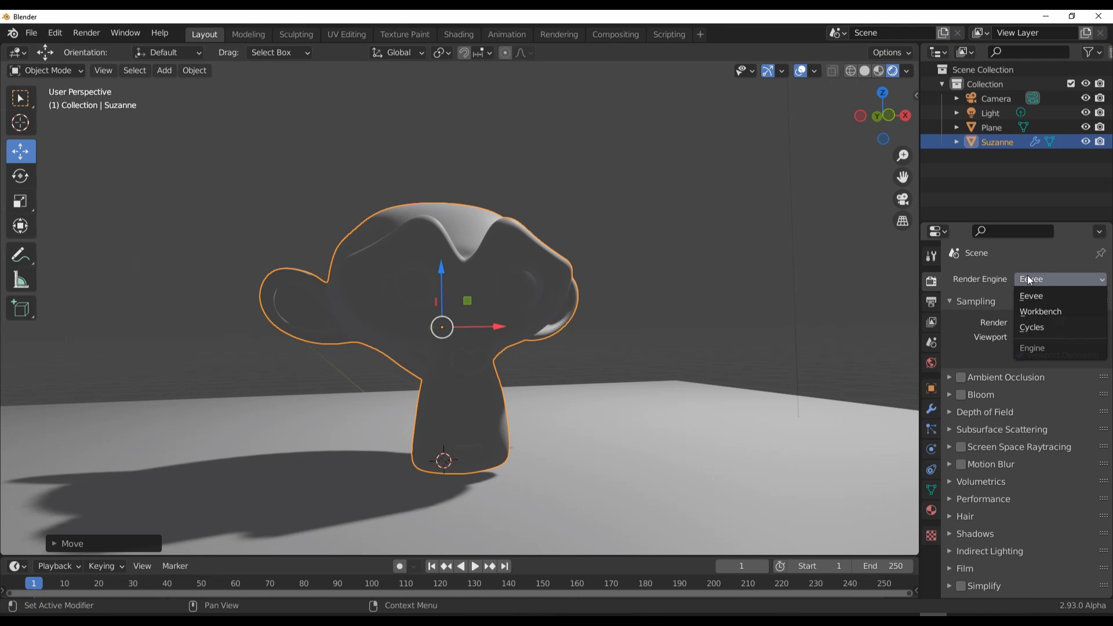
pyautogui.click(1023, 330)
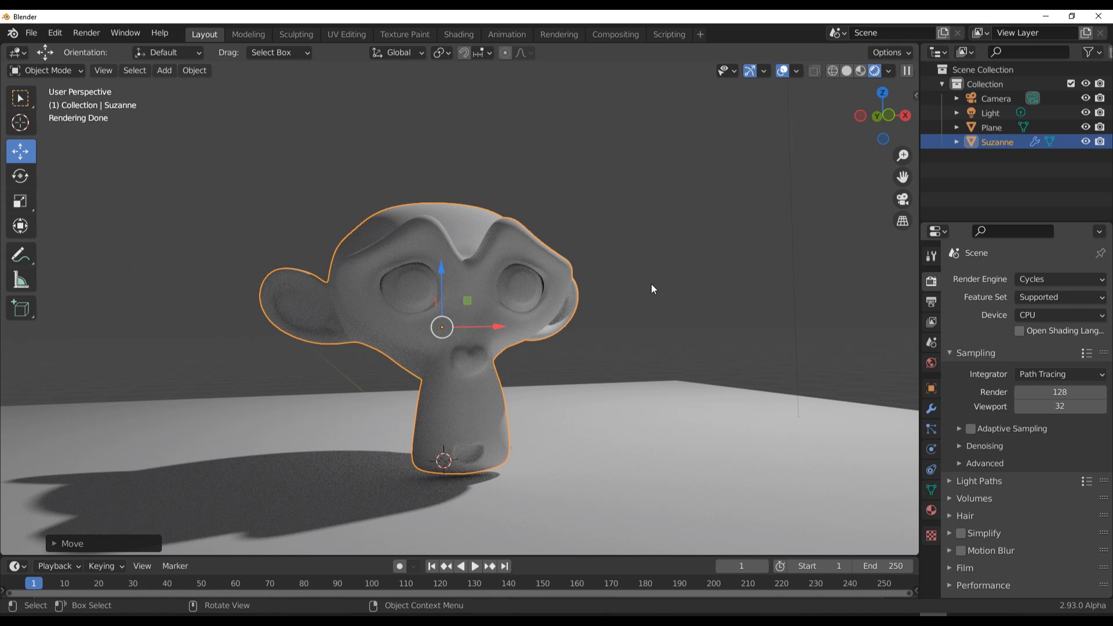
# - Examine the bounced light on the monkey head by switching the render engine between Cycles and Eevee
pyautogui.moveTo(624, 236); pyautogui.dragTo(689, 251, button='middle')
pyautogui.click(695, 485)
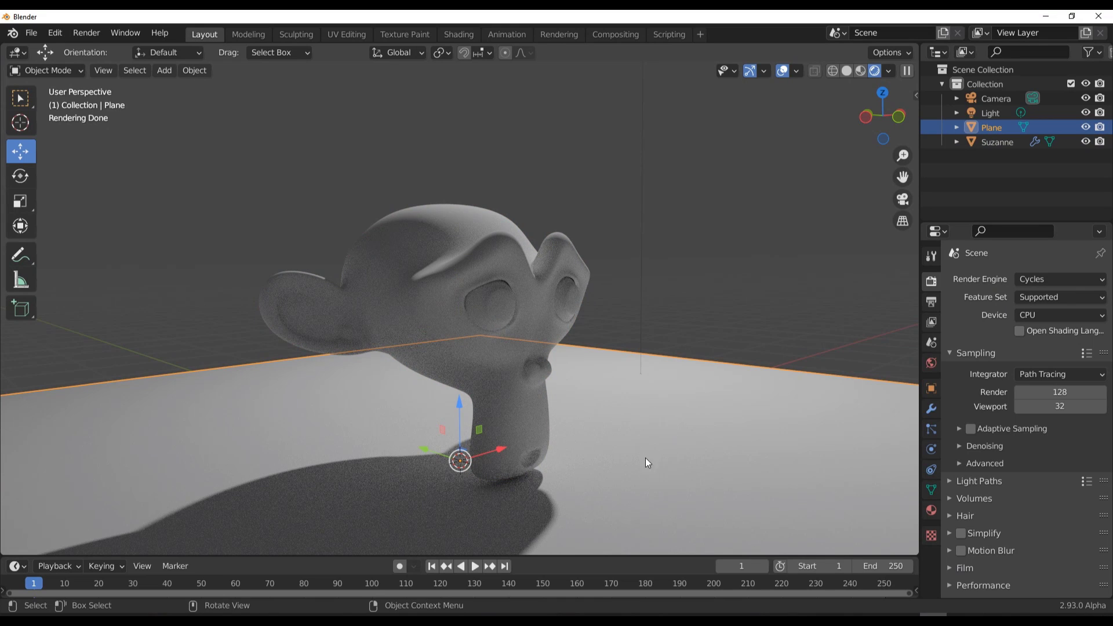
pyautogui.moveTo(619, 447)
pyautogui.mouseDown(button='middle')
pyautogui.moveTo(661, 415)
pyautogui.moveTo(420, 285)
pyautogui.moveTo(484, 387)
pyautogui.mouseUp(button='middle')
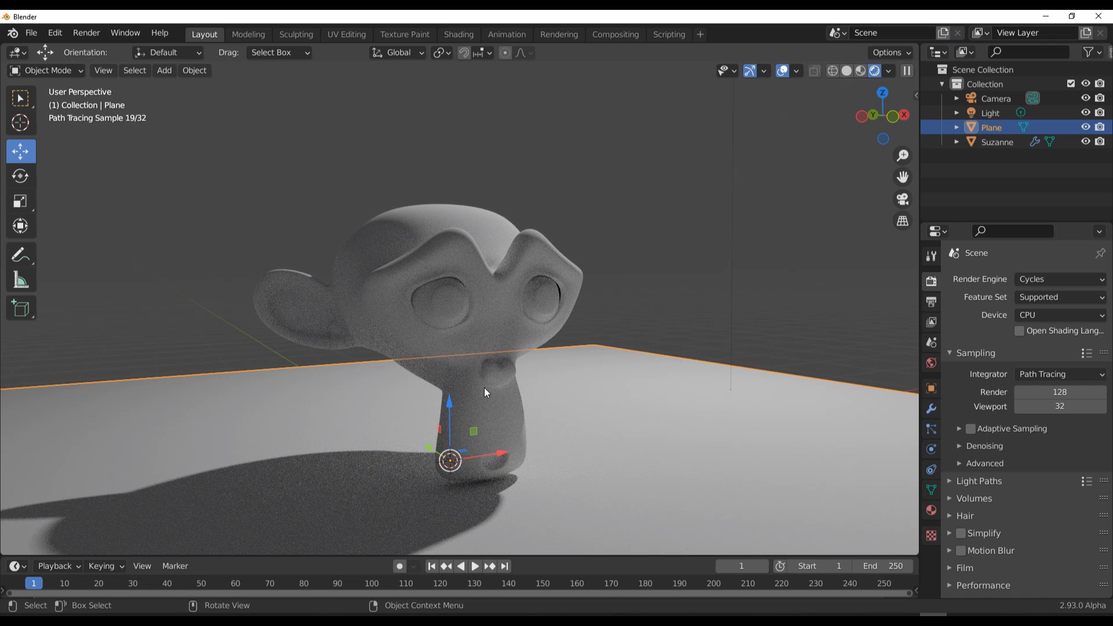
pyautogui.moveTo(478, 368)
pyautogui.mouseDown(button='middle')
pyautogui.moveTo(335, 344)
pyautogui.moveTo(472, 360)
pyautogui.mouseUp(button='middle')
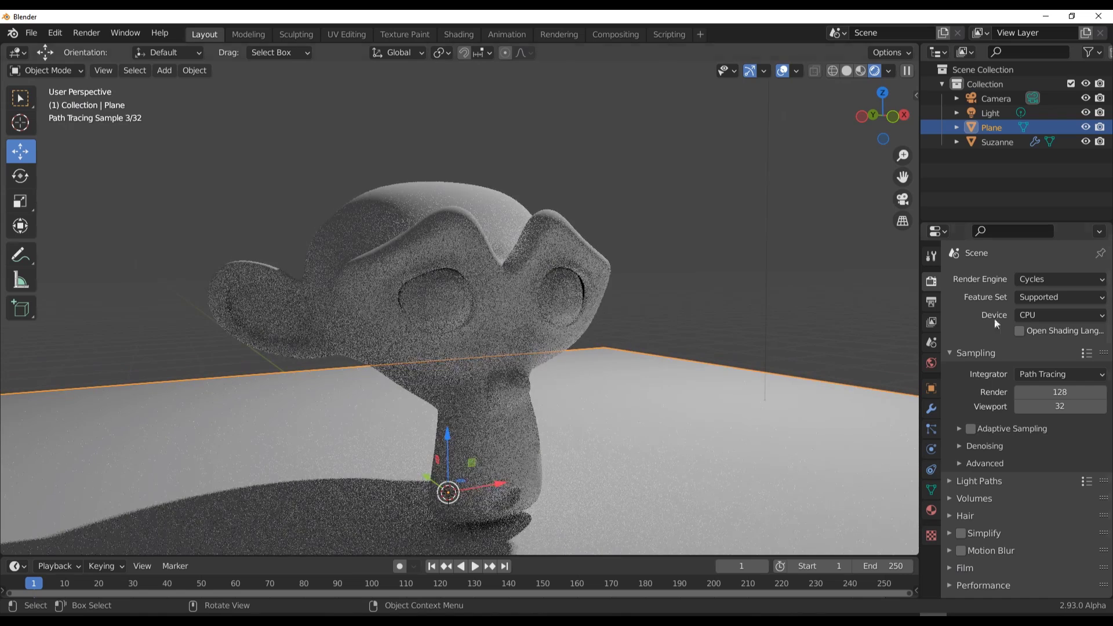
pyautogui.click(1066, 279)
pyautogui.click(1034, 296)
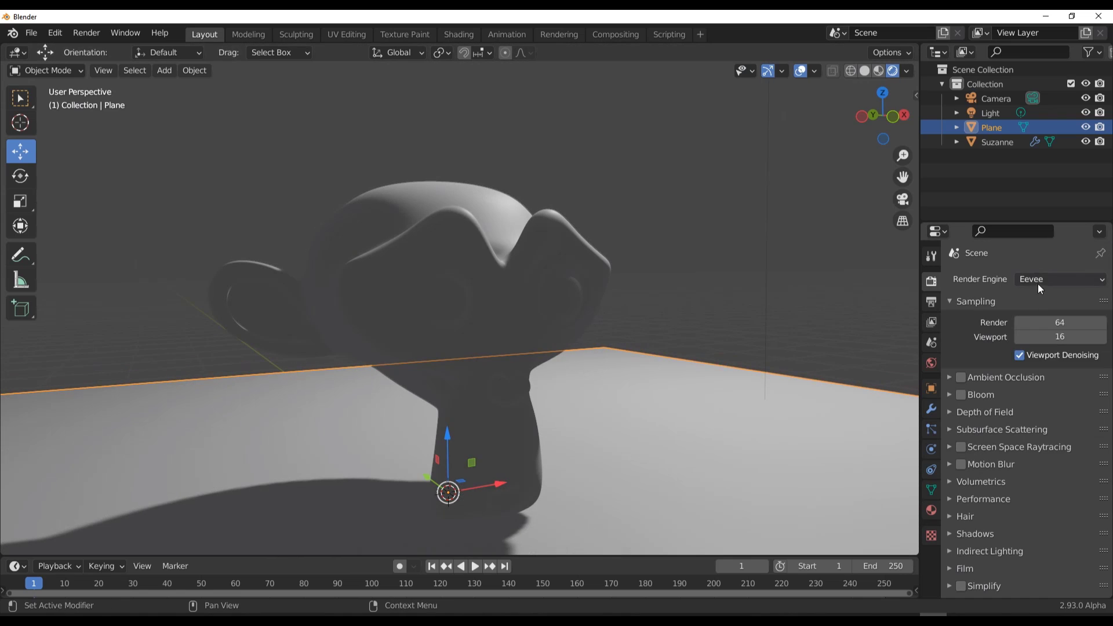
pyautogui.click(1038, 282)
pyautogui.click(1033, 327)
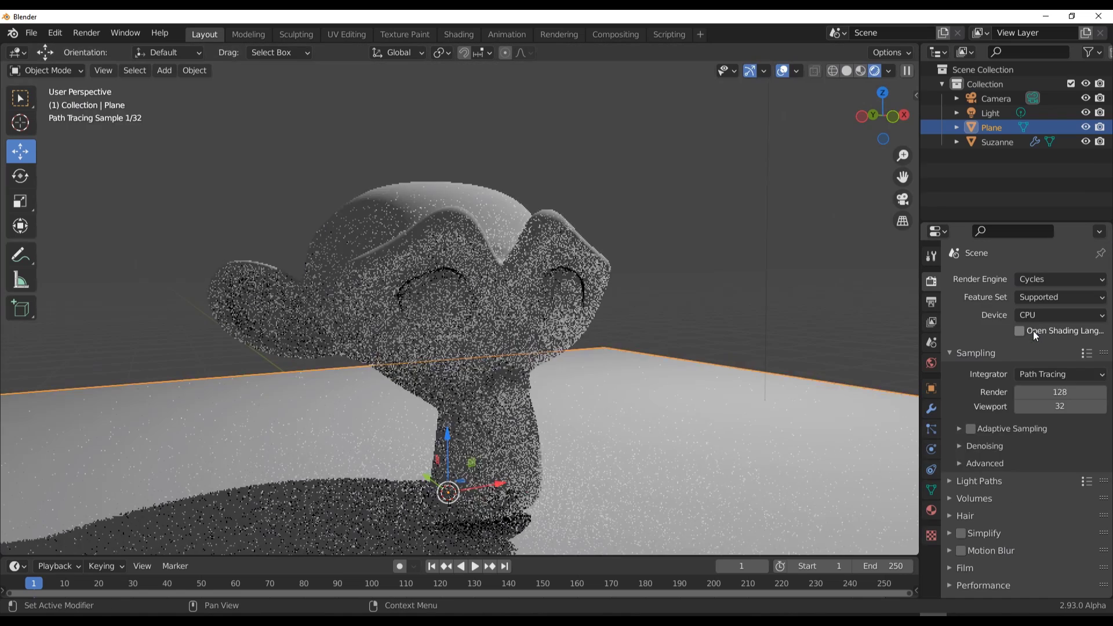
pyautogui.click(661, 275)
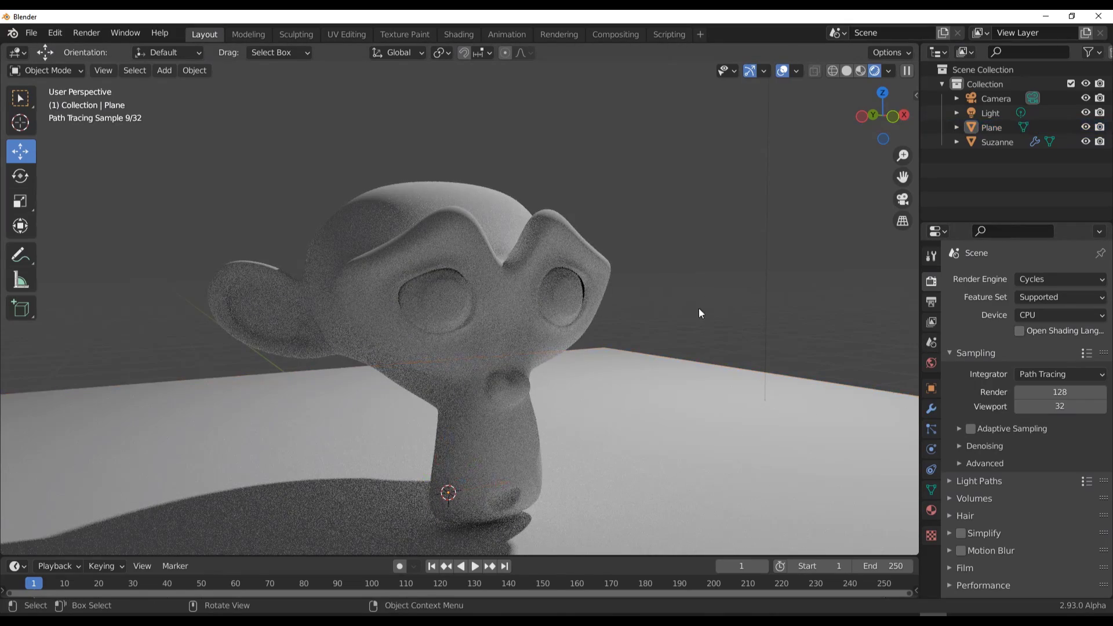
pyautogui.moveTo(673, 334); pyautogui.dragTo(670, 325, button='middle')
# - Set the render engine to Eevee and enable Screen Space Raytracing
pyautogui.click(1026, 278)
pyautogui.click(1027, 299)
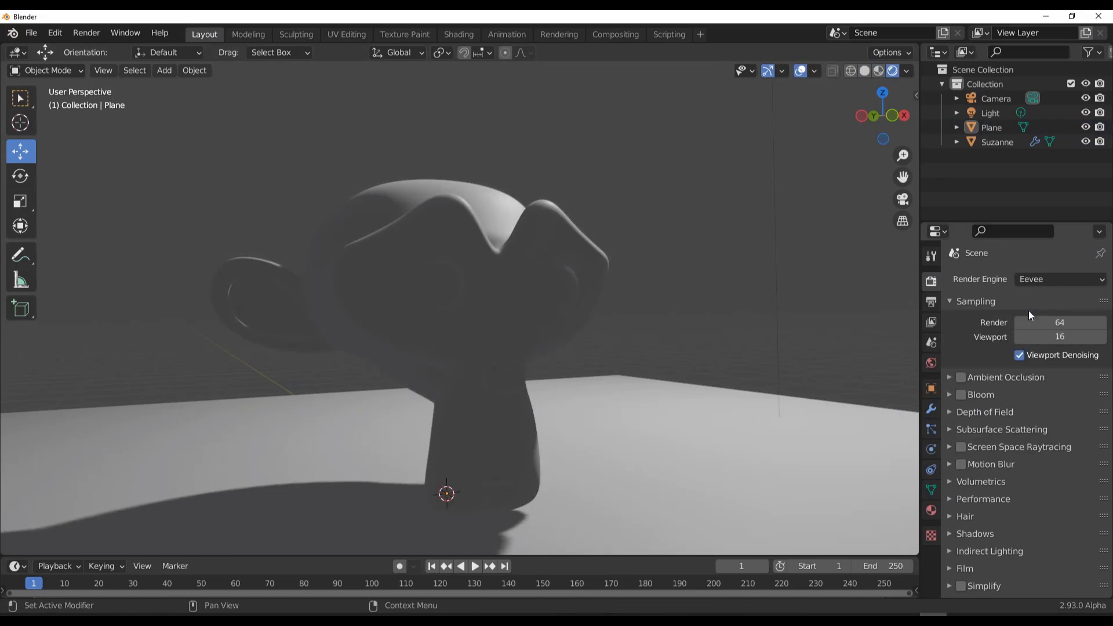
pyautogui.click(960, 447)
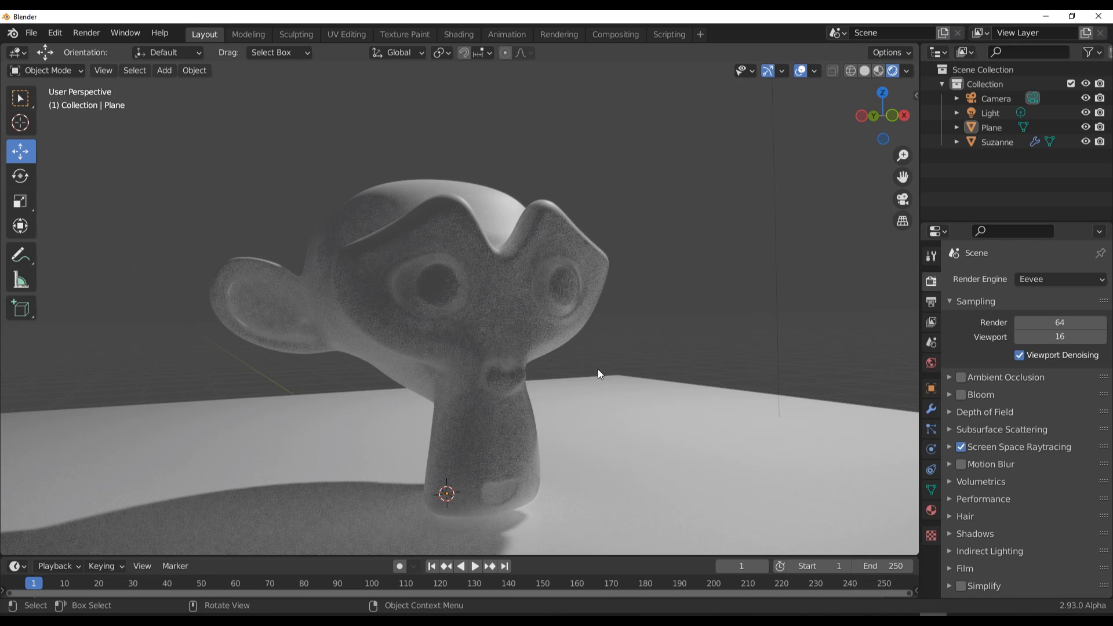
pyautogui.moveTo(597, 369); pyautogui.dragTo(607, 391, button='middle')
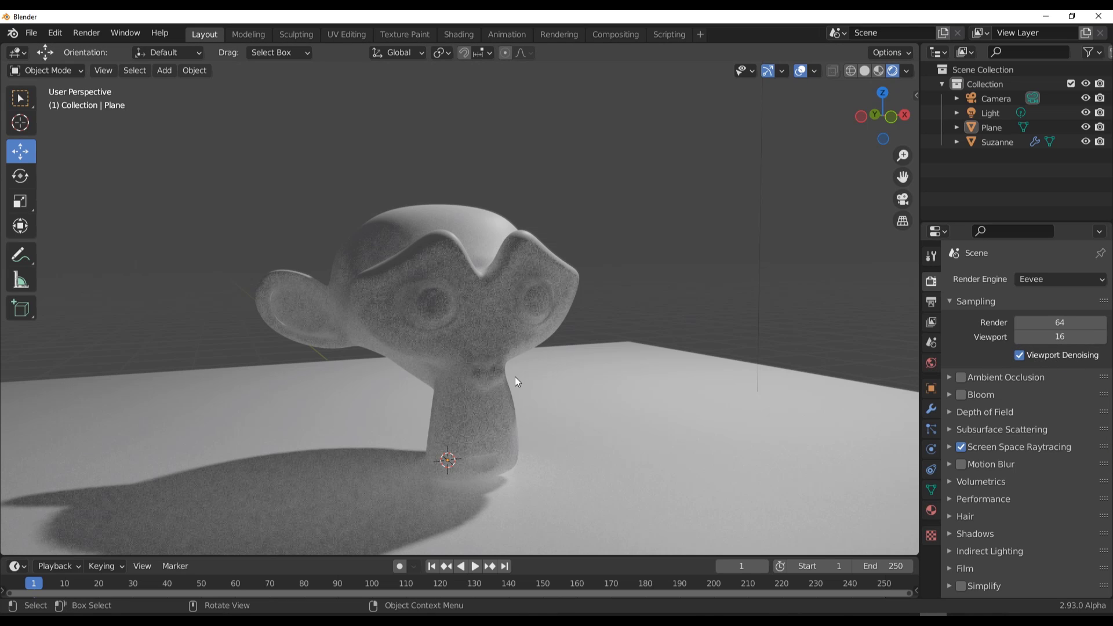
# - Set the Eevee viewport samples to 1024 for the monkey scene
pyautogui.click(1087, 340)
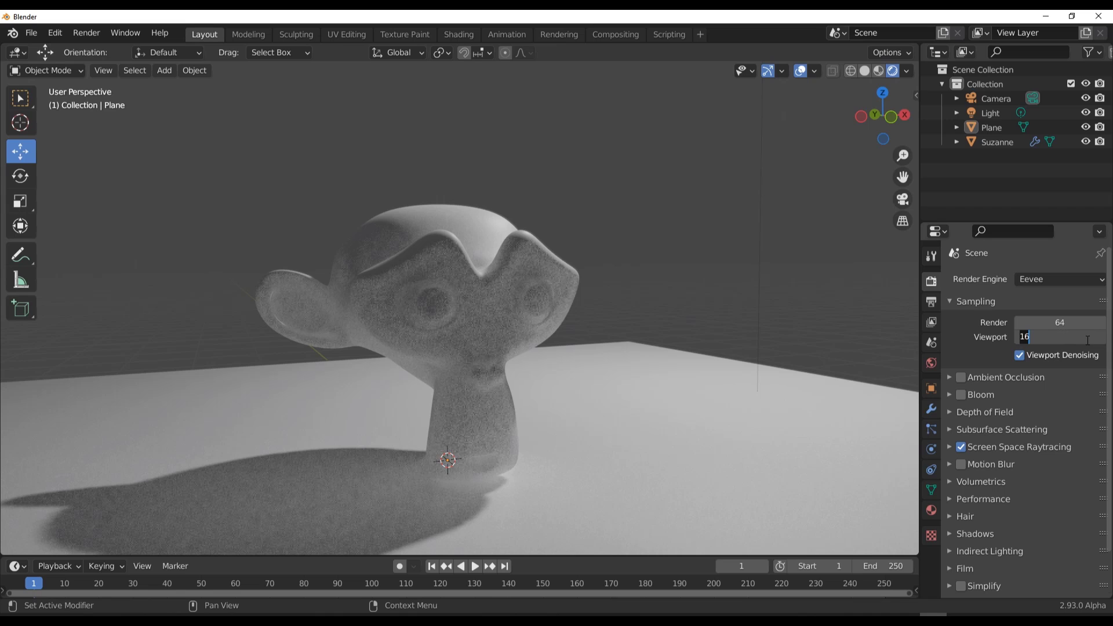
pyautogui.write('1024')
pyautogui.press('Return')
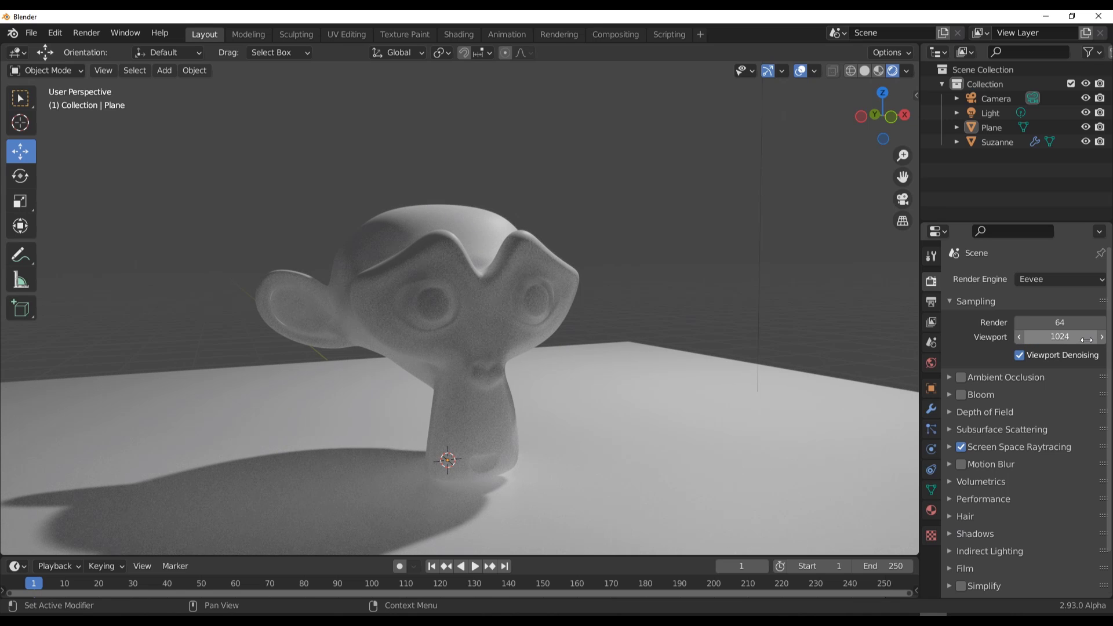
# - Compare the lighting with Screen Space Raytracing off and on, and switch the render engine to Cycles
pyautogui.moveTo(841, 348); pyautogui.dragTo(574, 363, button='middle')
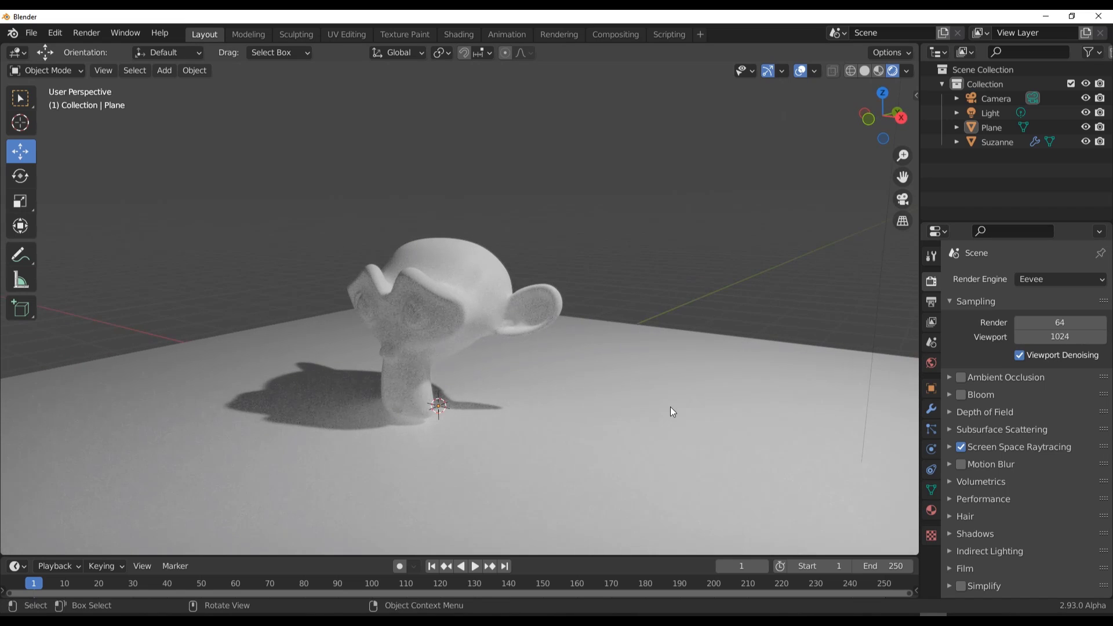
pyautogui.click(961, 447)
pyautogui.click(961, 447)
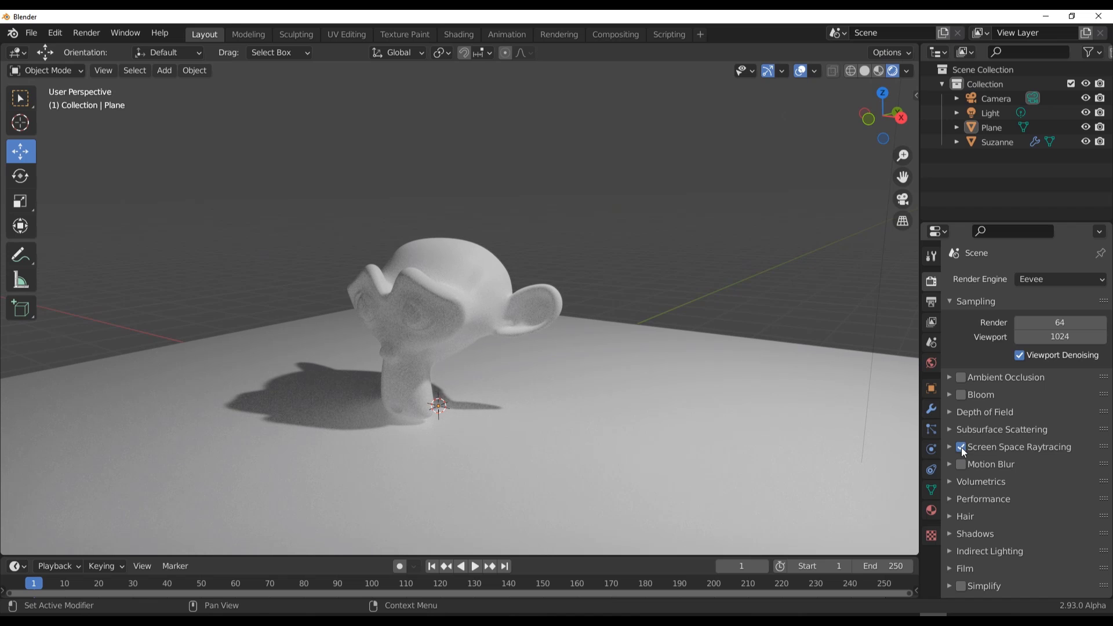
pyautogui.click(1047, 285)
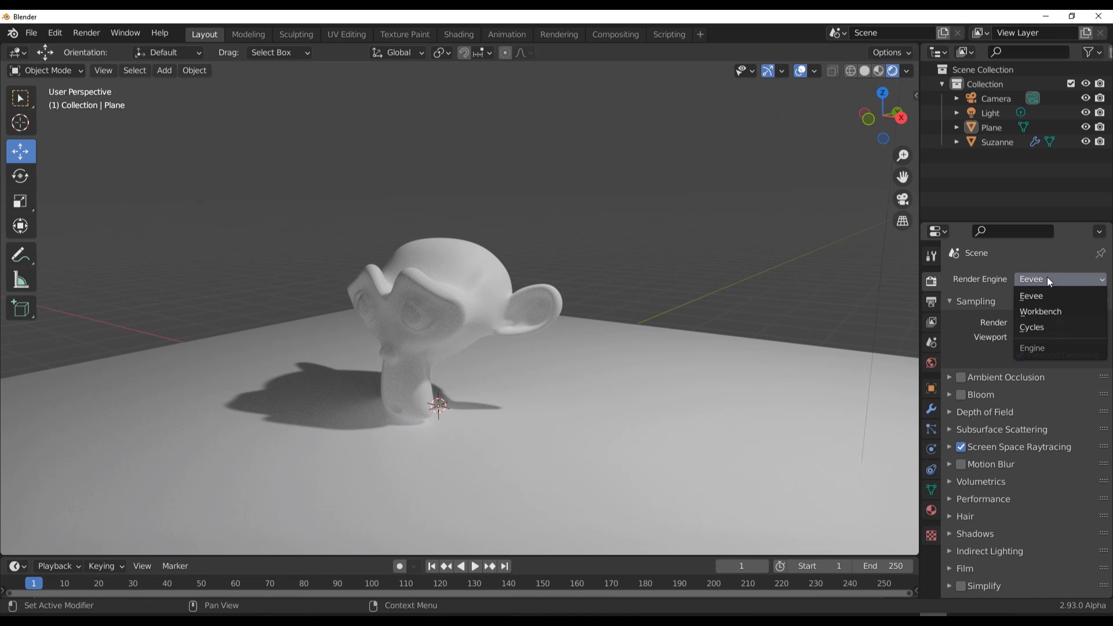
pyautogui.click(1032, 329)
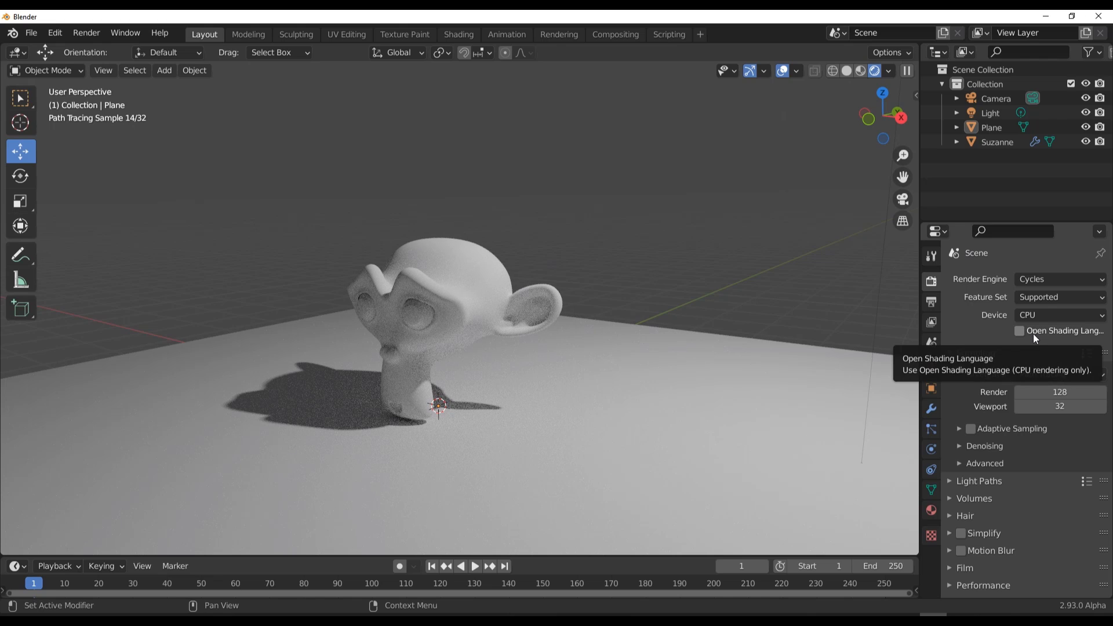
# - Compare the bounced light on the monkey by switching the render engine between Eevee and Cycles, finishing on Eevee
pyautogui.click(1031, 278)
pyautogui.click(1034, 302)
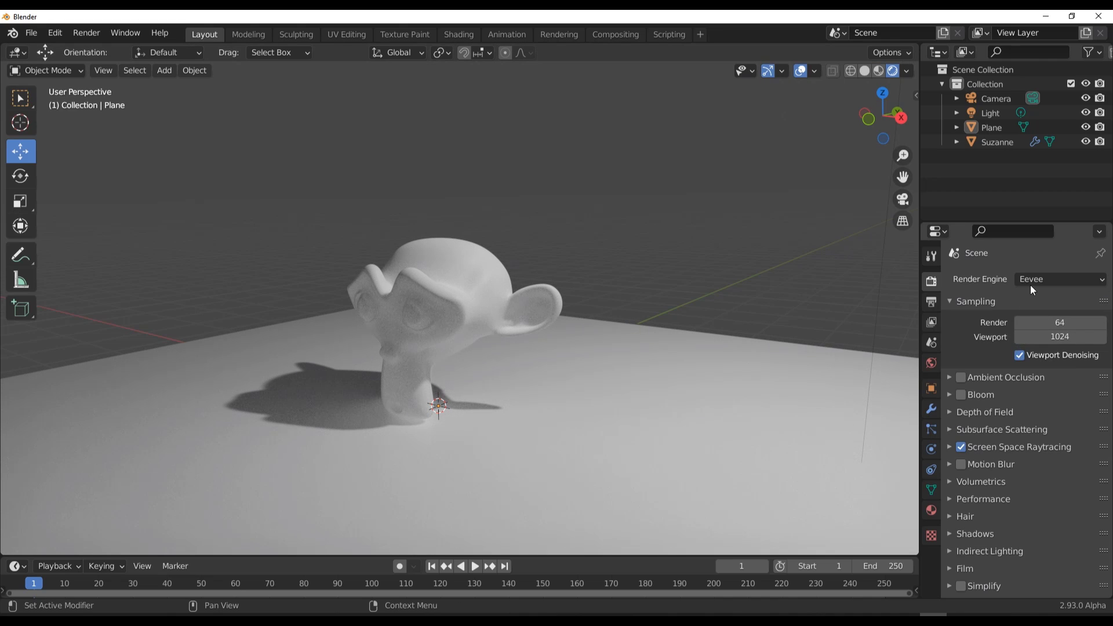
pyautogui.click(1030, 280)
pyautogui.click(1031, 329)
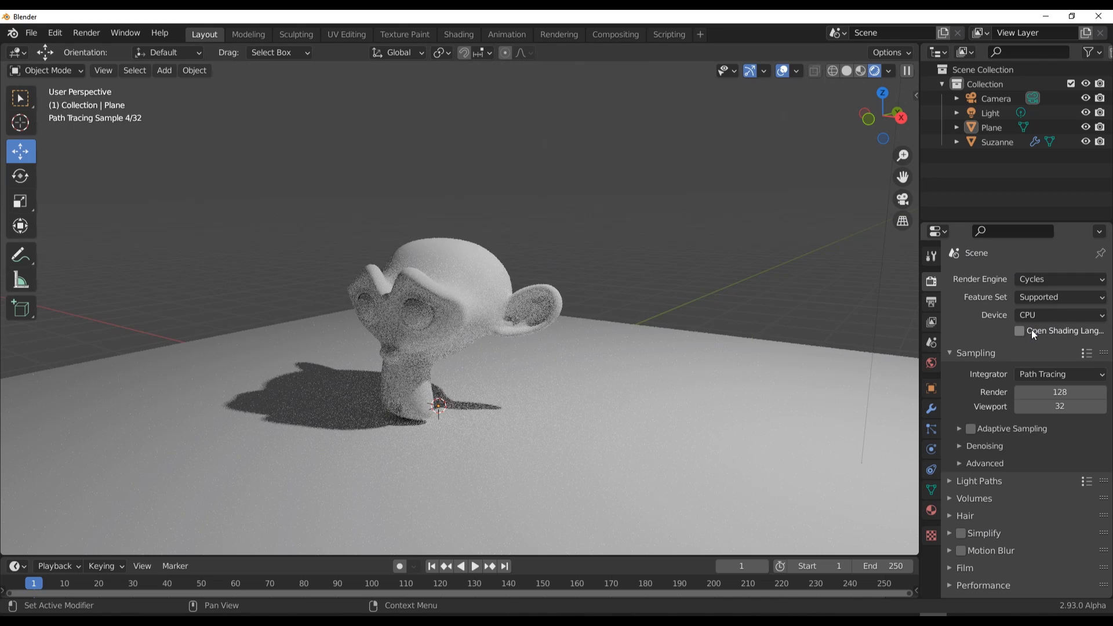
pyautogui.click(1048, 288)
pyautogui.click(1041, 291)
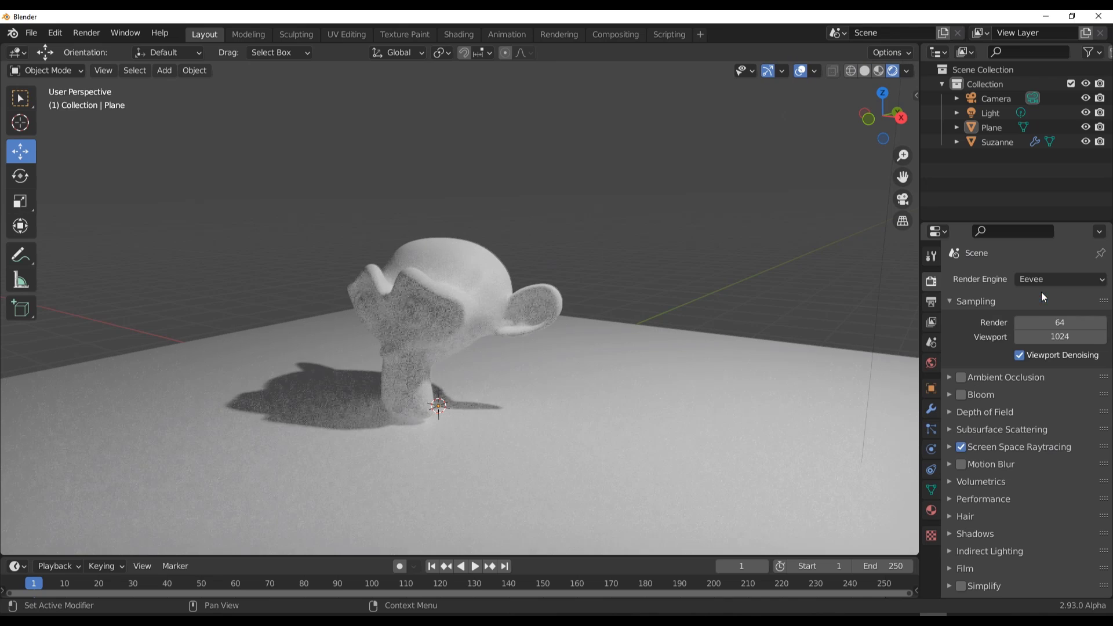
# - Enable Refraction in the Screen Space Raytracing settings
pyautogui.click(950, 448)
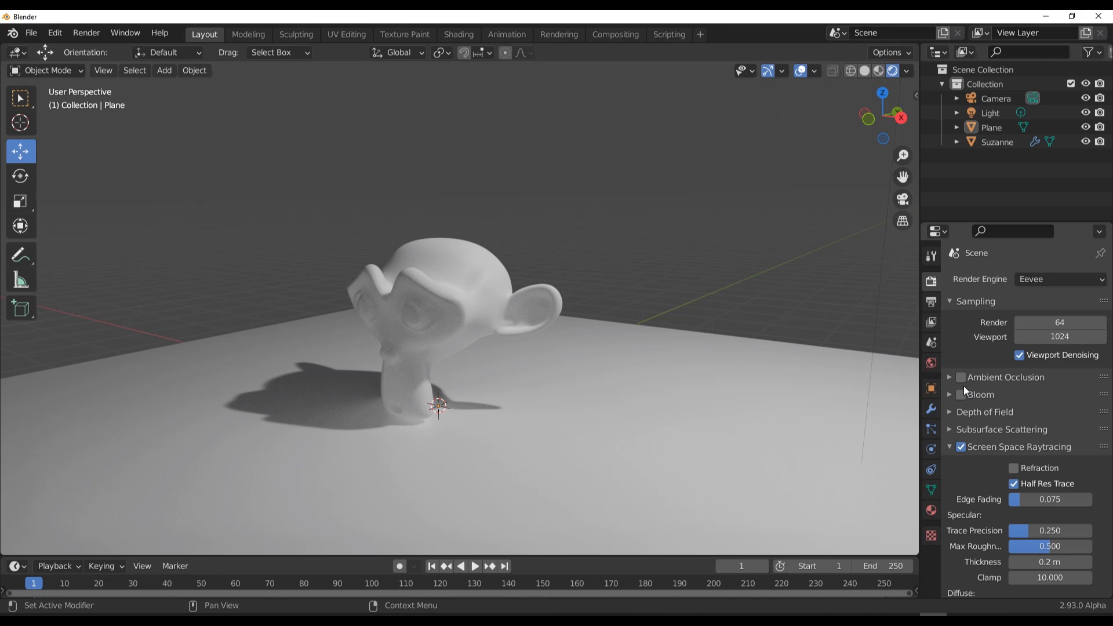
pyautogui.scroll(-8, 960, 382)
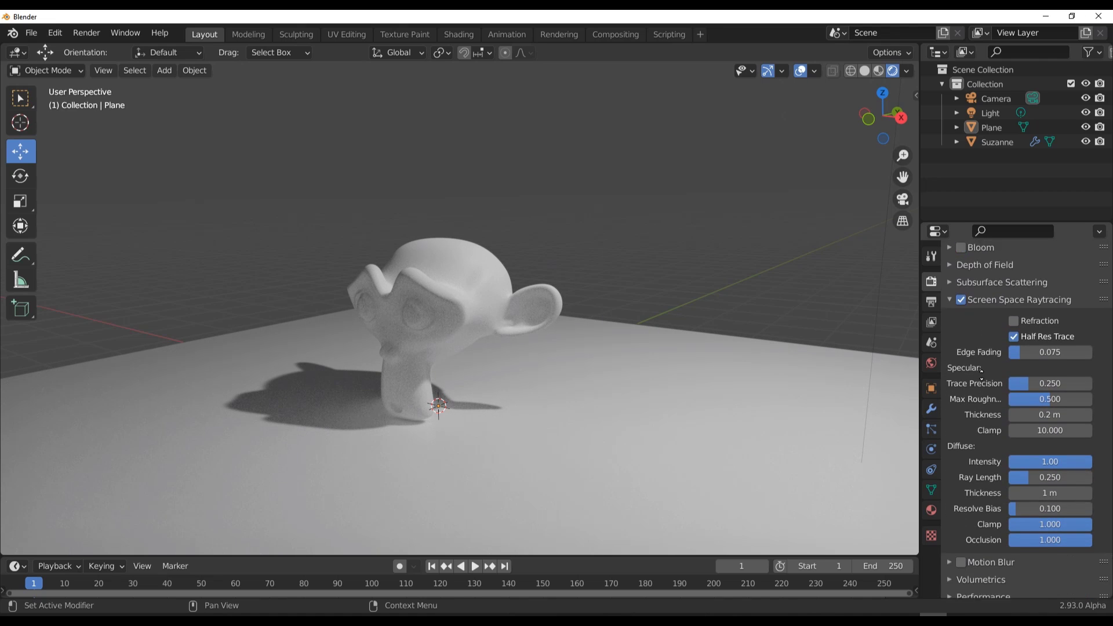
pyautogui.scroll(-1, 981, 364)
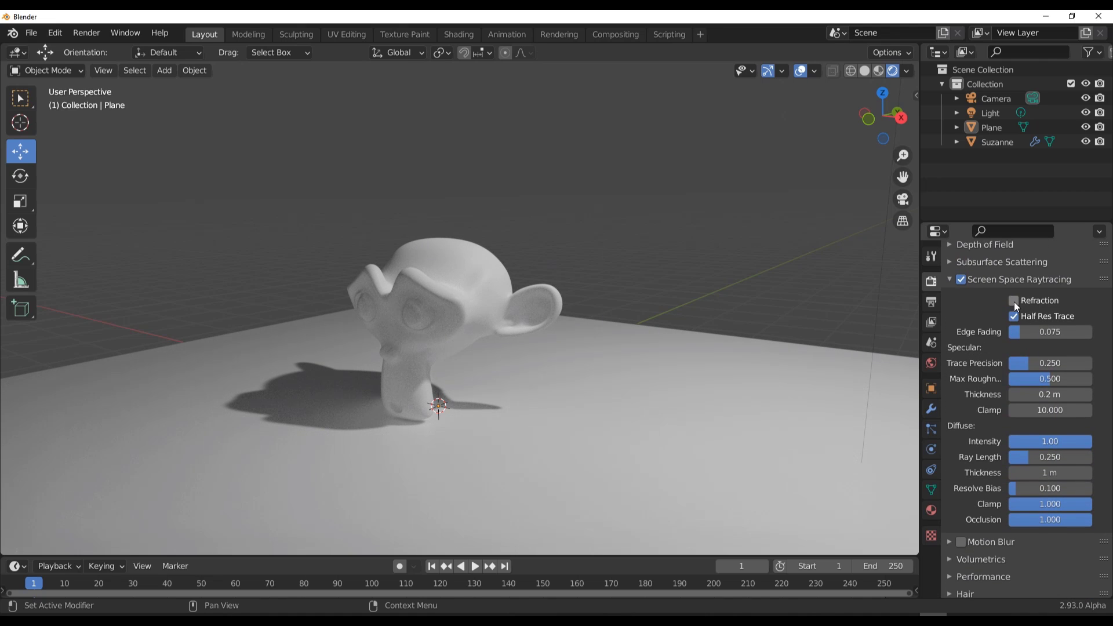
pyautogui.click(1014, 302)
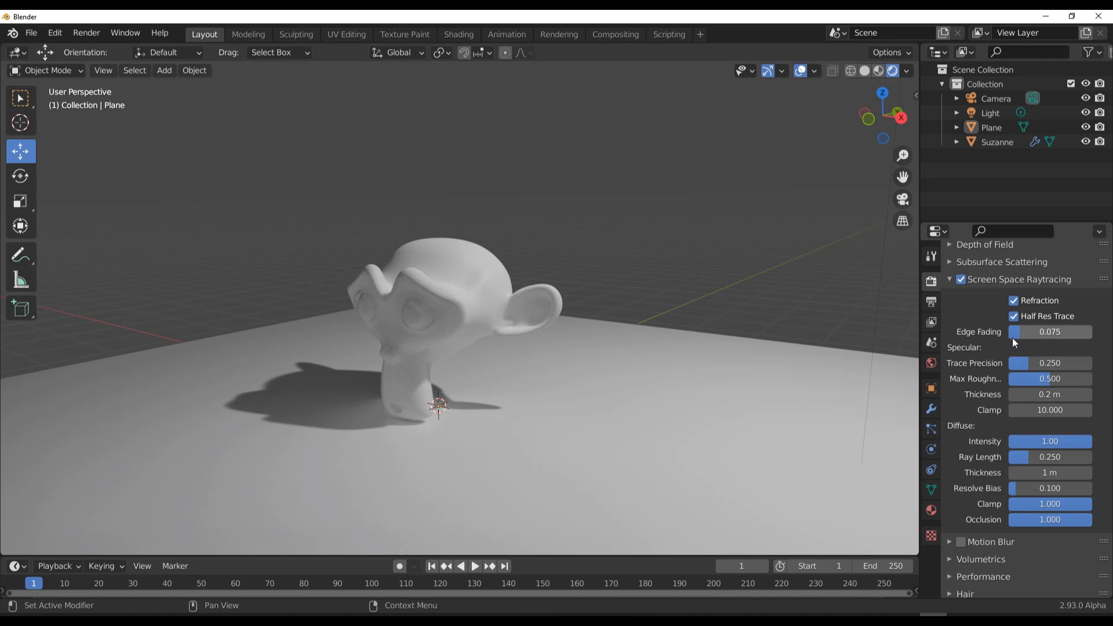
# - Set the raytracing Edge Fading to 0.068 and try a diffuse Intensity of 0.75 before restoring it to 1.00
pyautogui.moveTo(1014, 332)
pyautogui.mouseDown()
pyautogui.moveTo(1064, 332)
pyautogui.moveTo(1009, 332)
pyautogui.mouseUp()
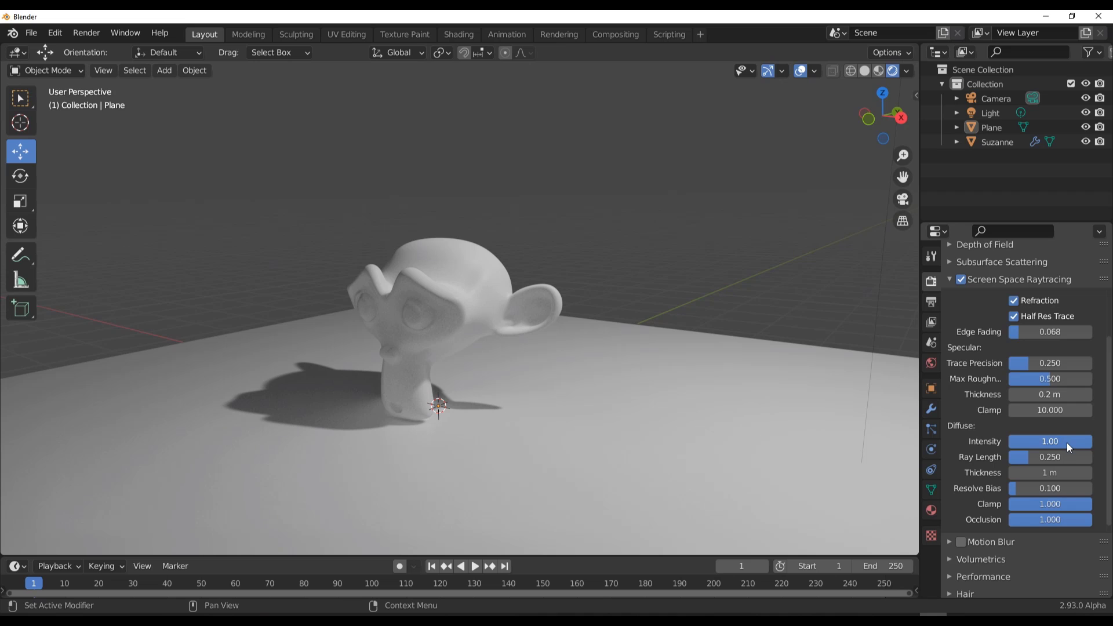
pyautogui.moveTo(1075, 443)
pyautogui.mouseDown()
pyautogui.moveTo(1014, 442)
pyautogui.moveTo(1070, 441)
pyautogui.mouseUp()
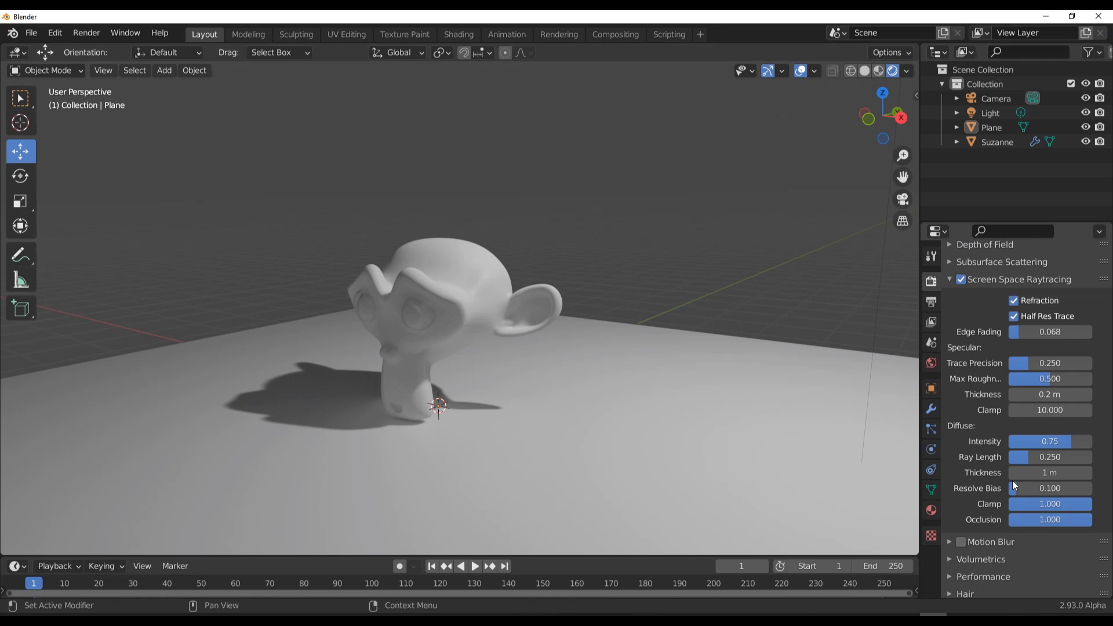
pyautogui.moveTo(1050, 441); pyautogui.dragTo(1093, 441)
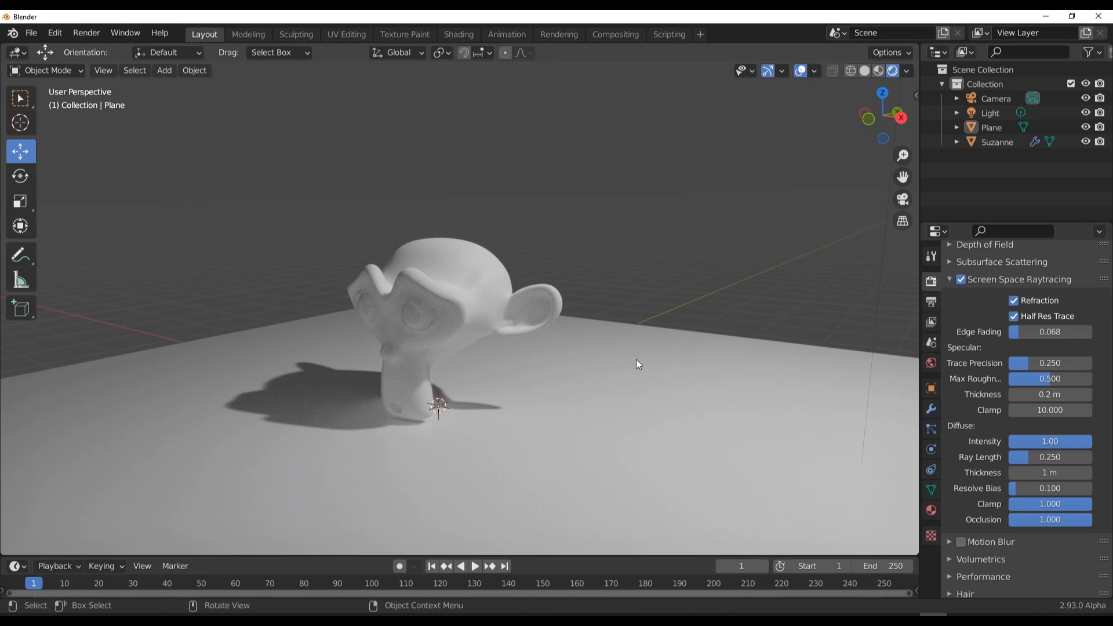
# - Add a UV sphere to the scene and raise it above the plane
pyautogui.moveTo(635, 359); pyautogui.dragTo(554, 385, button='middle')
pyautogui.keyDown('shift'); pyautogui.rightClick(544, 371); pyautogui.keyUp('shift')
pyautogui.hotkey('shift', 'a')
pyautogui.moveTo(556, 320)
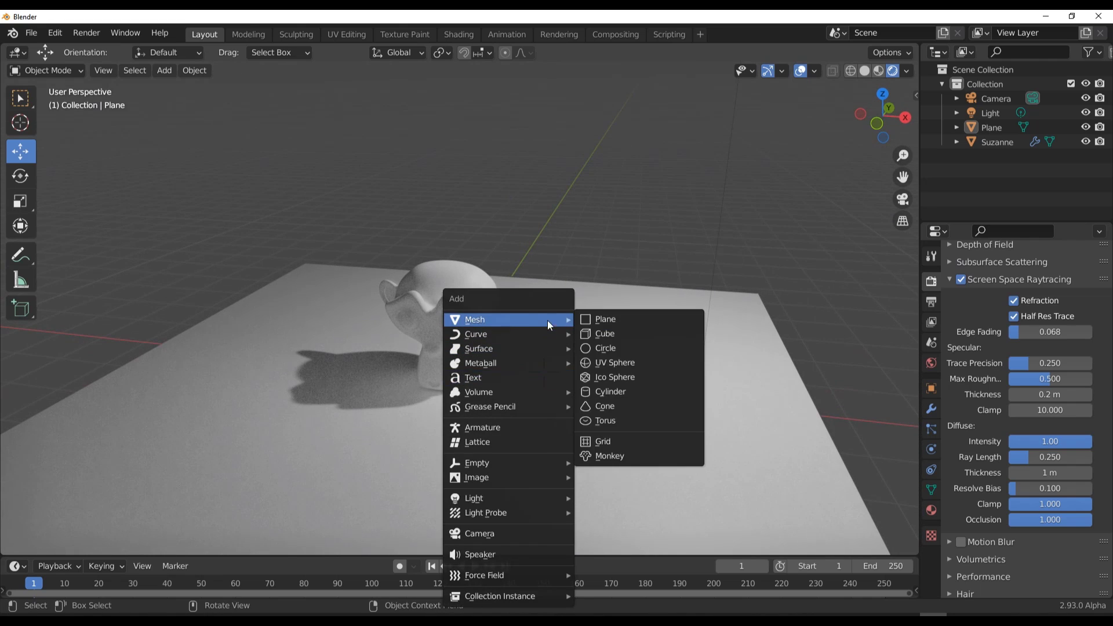
pyautogui.click(608, 364)
pyautogui.moveTo(608, 363); pyautogui.dragTo(564, 360, button='middle')
pyautogui.moveTo(507, 339); pyautogui.dragTo(509, 248)
pyautogui.moveTo(509, 248); pyautogui.dragTo(619, 385, button='middle')
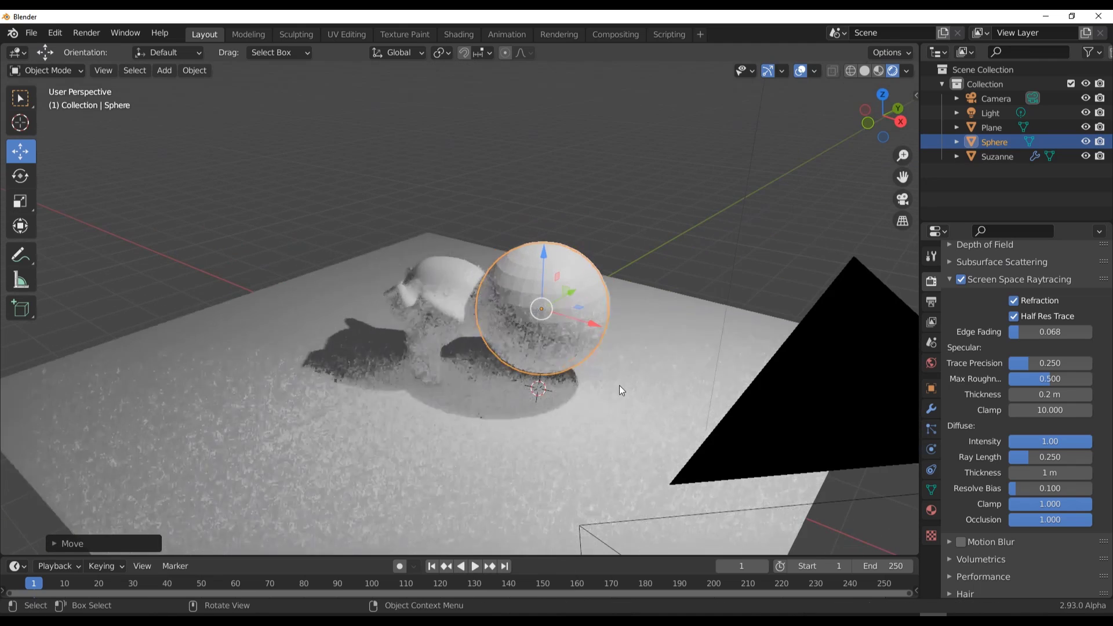
# - Add a level 1 subdivision surface to the sphere and shade it smooth
pyautogui.hotkey('ctrl', '1')
pyautogui.rightClick(641, 216)
pyautogui.click(641, 216)
# - Move the sphere along X to one side of the monkey and place a duplicate on the monkey's other side
pyautogui.moveTo(612, 318); pyautogui.dragTo(566, 353, button='middle')
pyautogui.moveTo(525, 331); pyautogui.dragTo(628, 330)
pyautogui.click(627, 329)
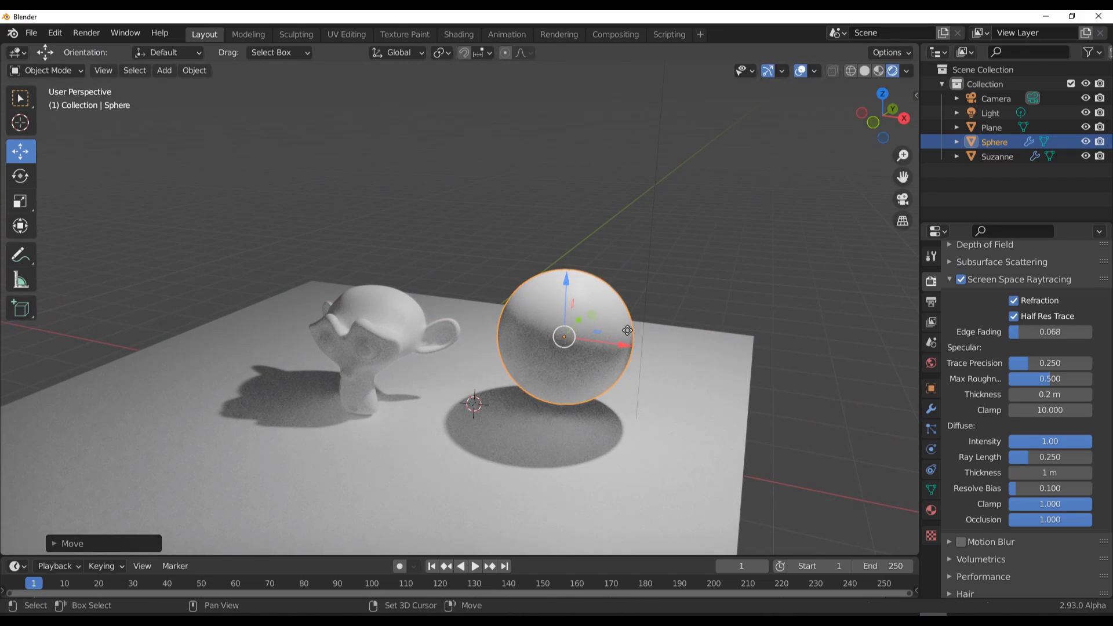
pyautogui.hotkey('shift', 'd')
pyautogui.click(253, 308)
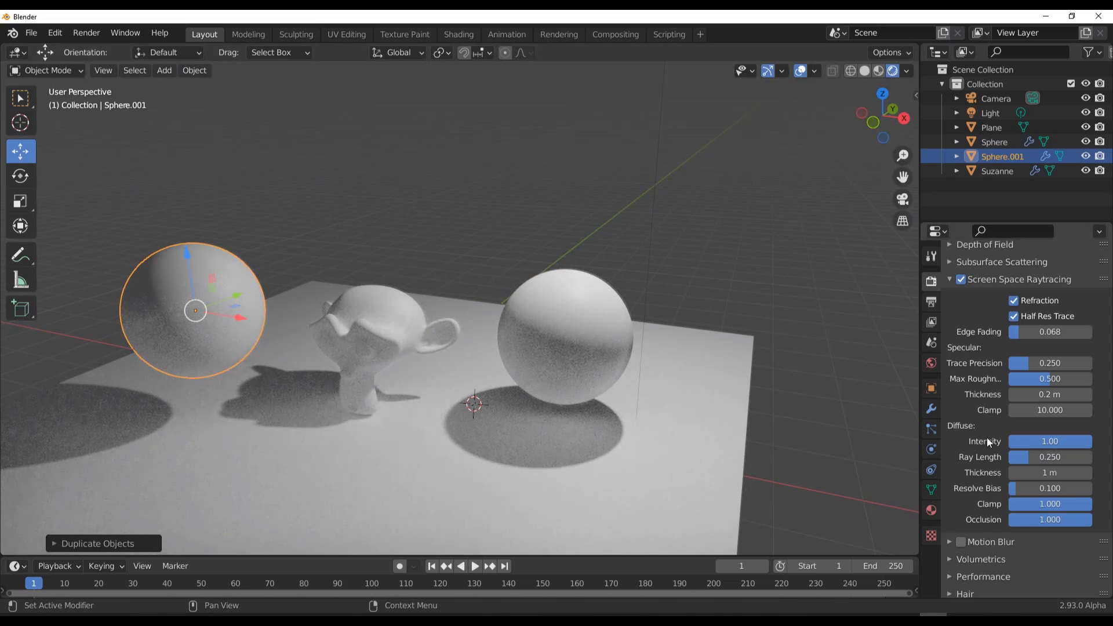
# - Give both spheres a new material each and set the original sphere's Metallic to 1.000
pyautogui.click(931, 510)
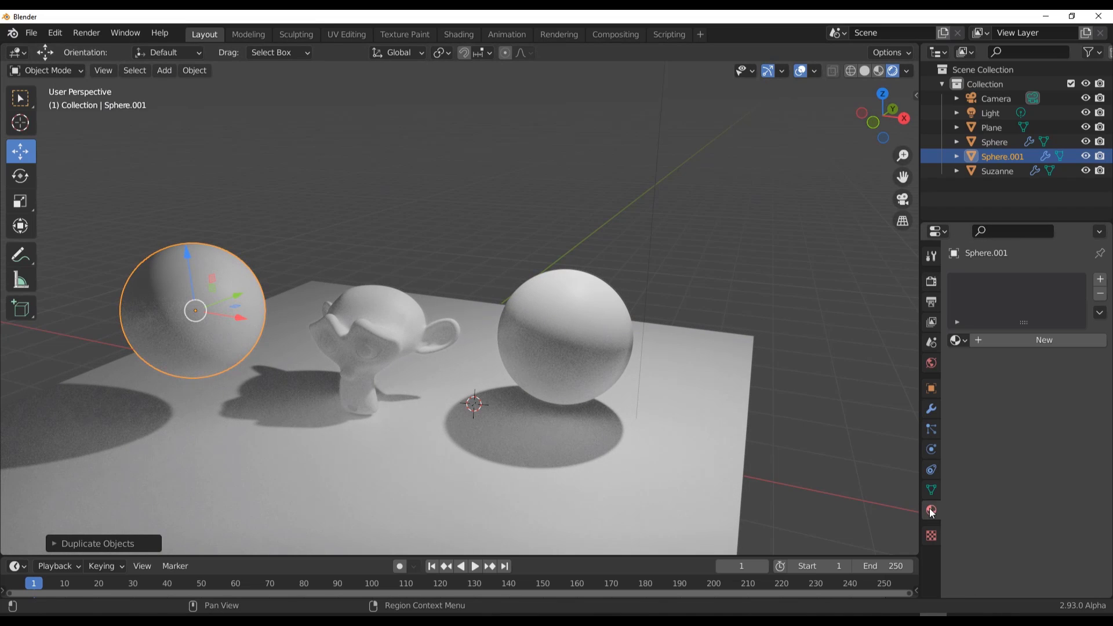
pyautogui.click(1018, 339)
pyautogui.click(597, 321)
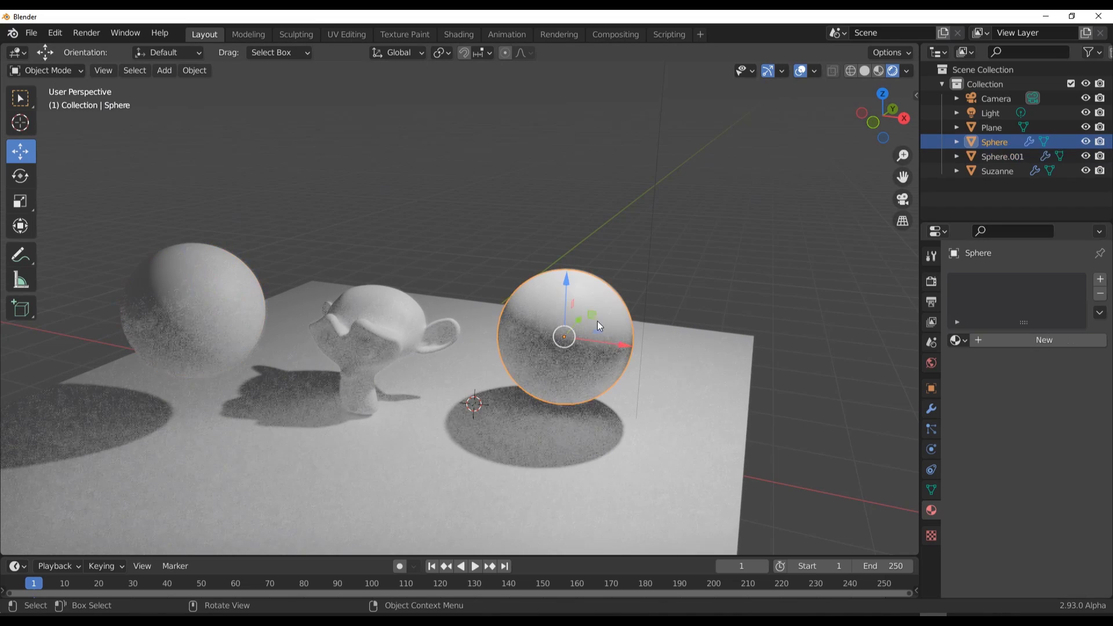
pyautogui.click(1001, 341)
pyautogui.scroll(-8, 1027, 463)
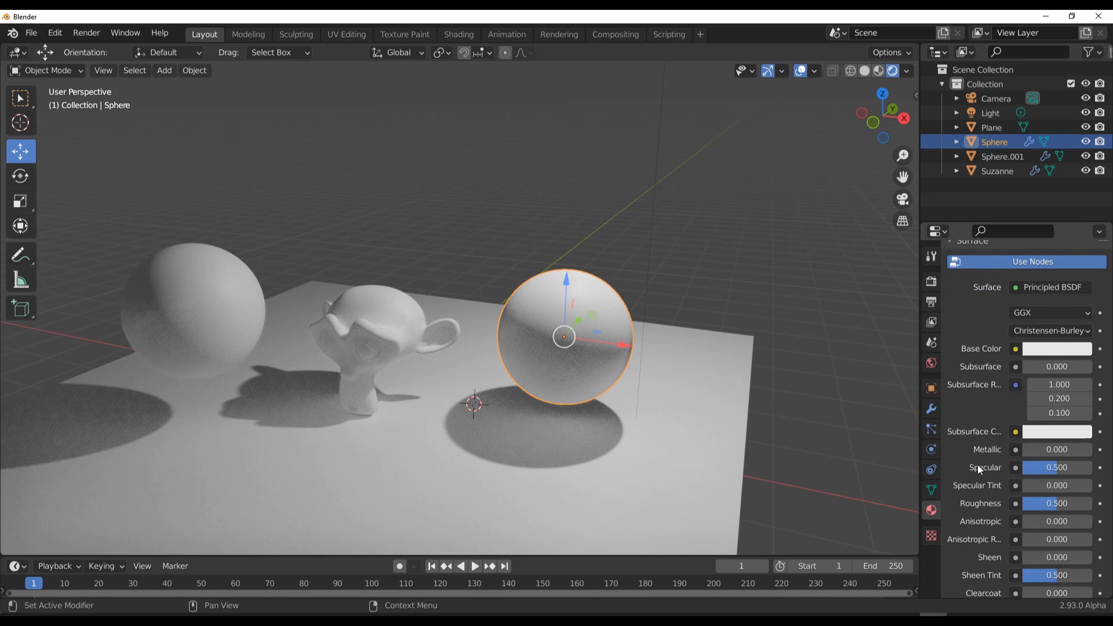
pyautogui.moveTo(1041, 313); pyautogui.dragTo(1092, 313)
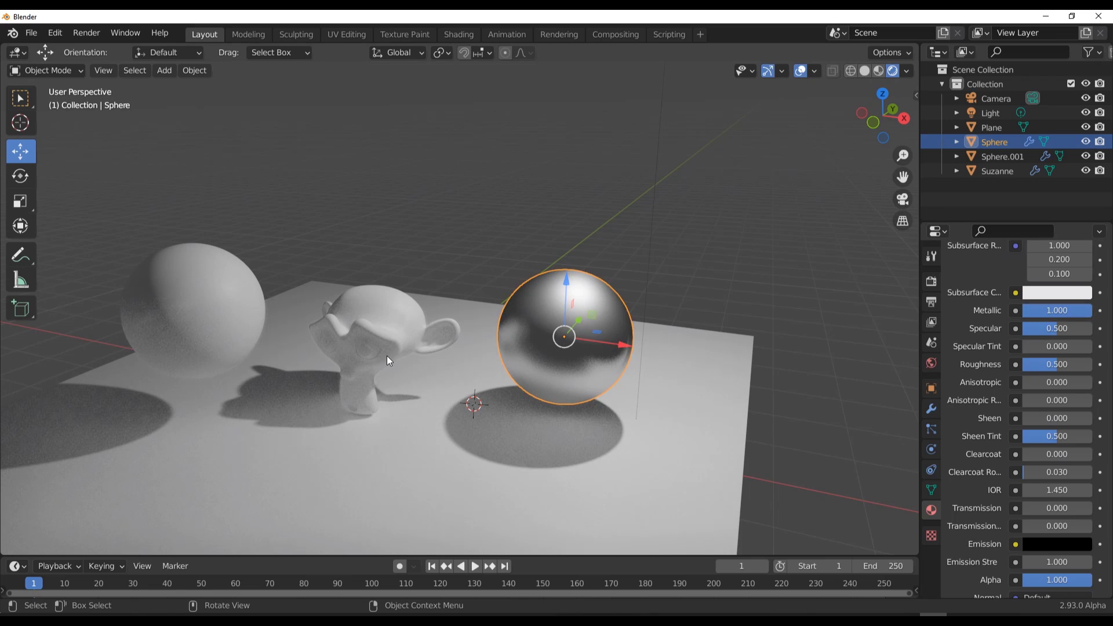
# - Lower the duplicated sphere's Roughness to make it glossy and inspect the reflections from several angles
pyautogui.click(208, 301)
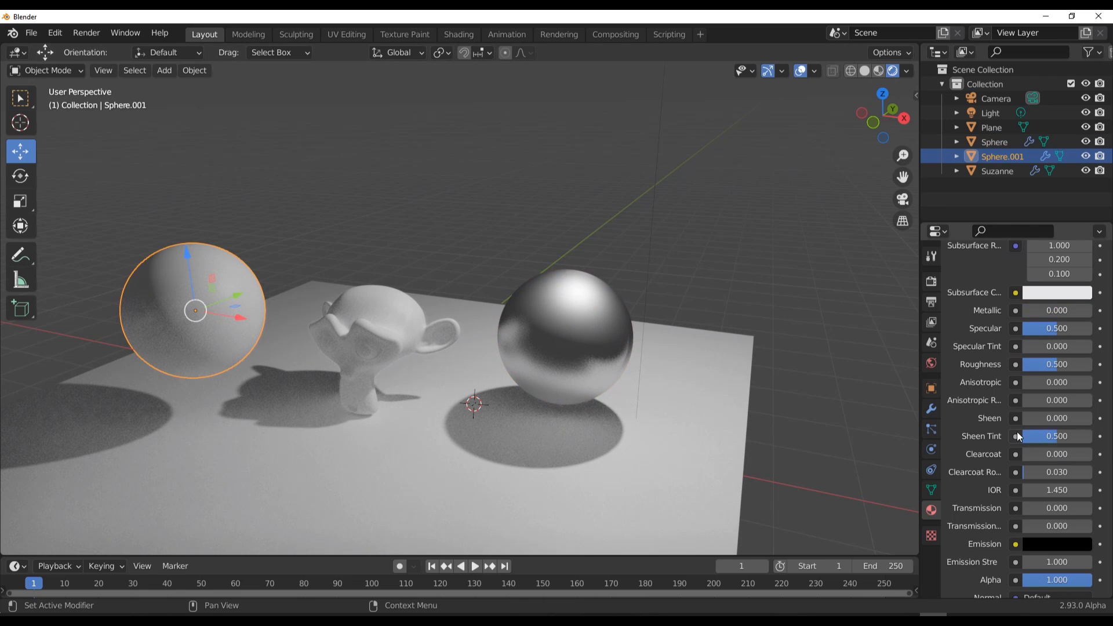
pyautogui.moveTo(1042, 364); pyautogui.dragTo(1006, 364)
pyautogui.moveTo(539, 393); pyautogui.dragTo(464, 421, button='middle')
pyautogui.moveTo(416, 341); pyautogui.dragTo(450, 434, button='middle')
pyautogui.moveTo(411, 349); pyautogui.dragTo(489, 376)
pyautogui.moveTo(557, 464); pyautogui.dragTo(488, 371, button='middle')
pyautogui.moveTo(405, 346); pyautogui.dragTo(415, 392)
pyautogui.moveTo(496, 516); pyautogui.dragTo(485, 385, button='middle')
# - Move the metallic sphere within the XZ plane, closer to the monkey and down towards the ground plane
pyautogui.scroll(3, 534, 523)
pyautogui.click(731, 371)
pyautogui.press('g')
pyautogui.hotkey('shift', 'y')
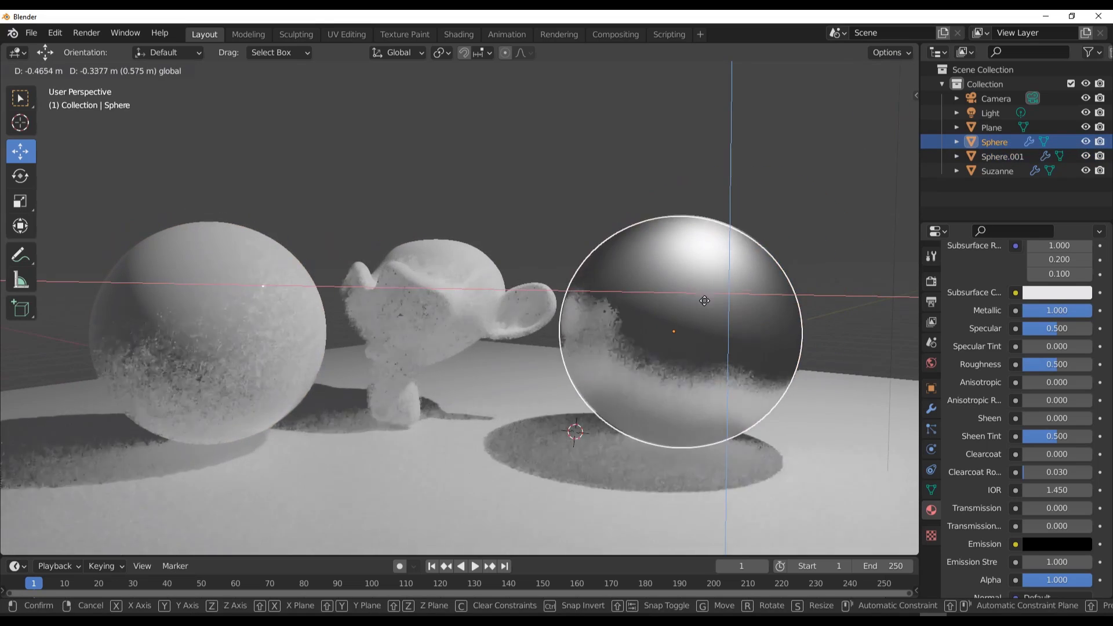
pyautogui.click(680, 303)
pyautogui.moveTo(611, 352); pyautogui.dragTo(658, 362, button='middle')
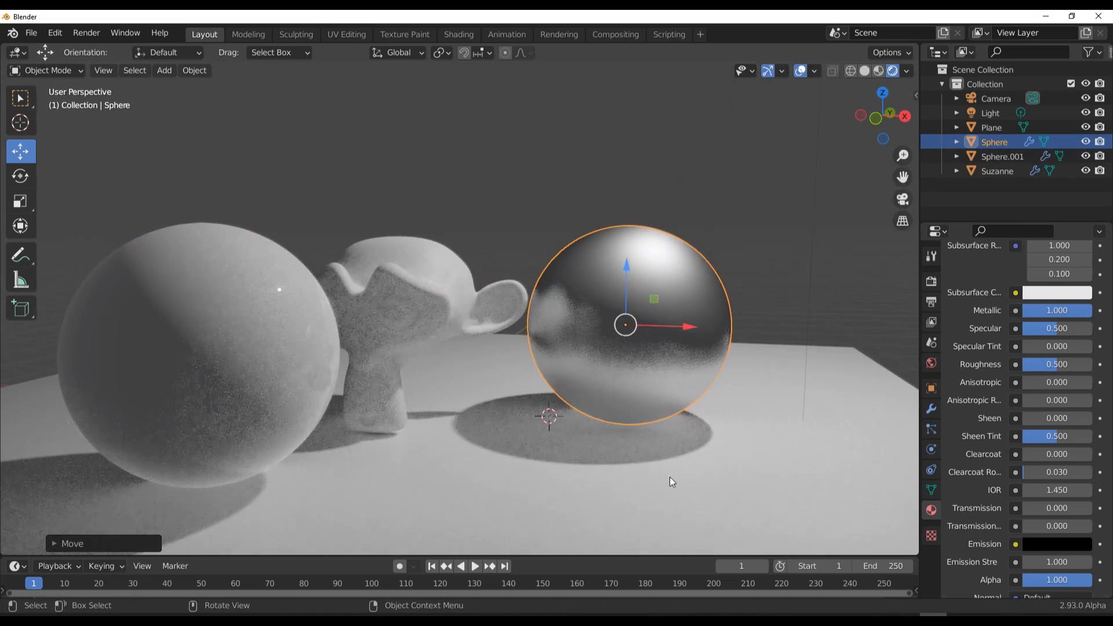
# - Give the ground plane a new material with a light green Base Color
pyautogui.click(670, 477)
pyautogui.click(1055, 340)
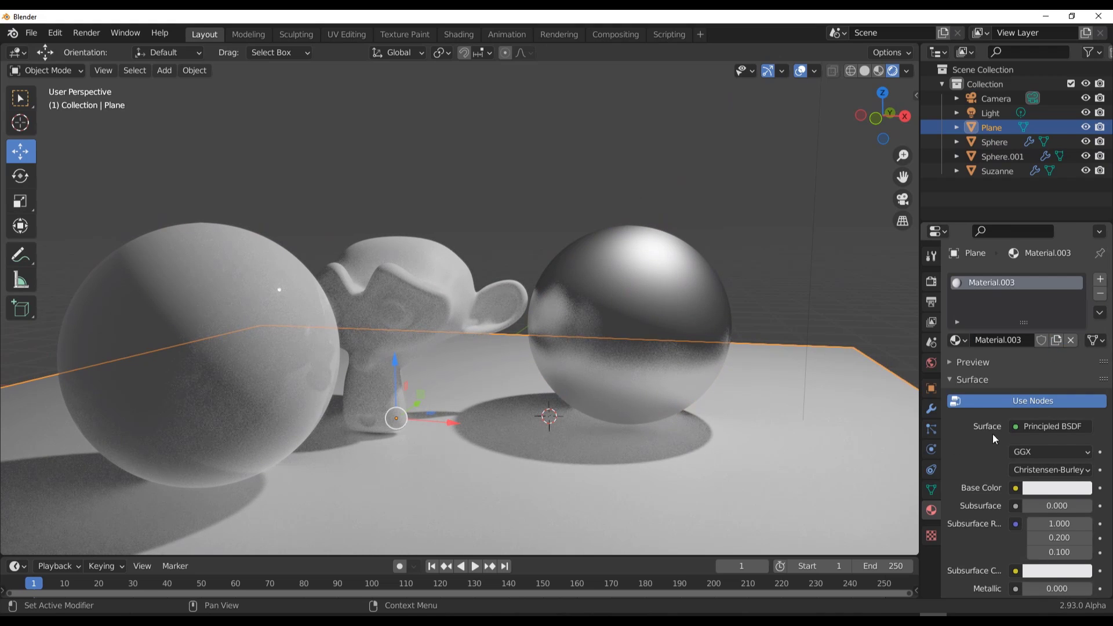
pyautogui.scroll(-5, 1038, 360)
pyautogui.click(1049, 373)
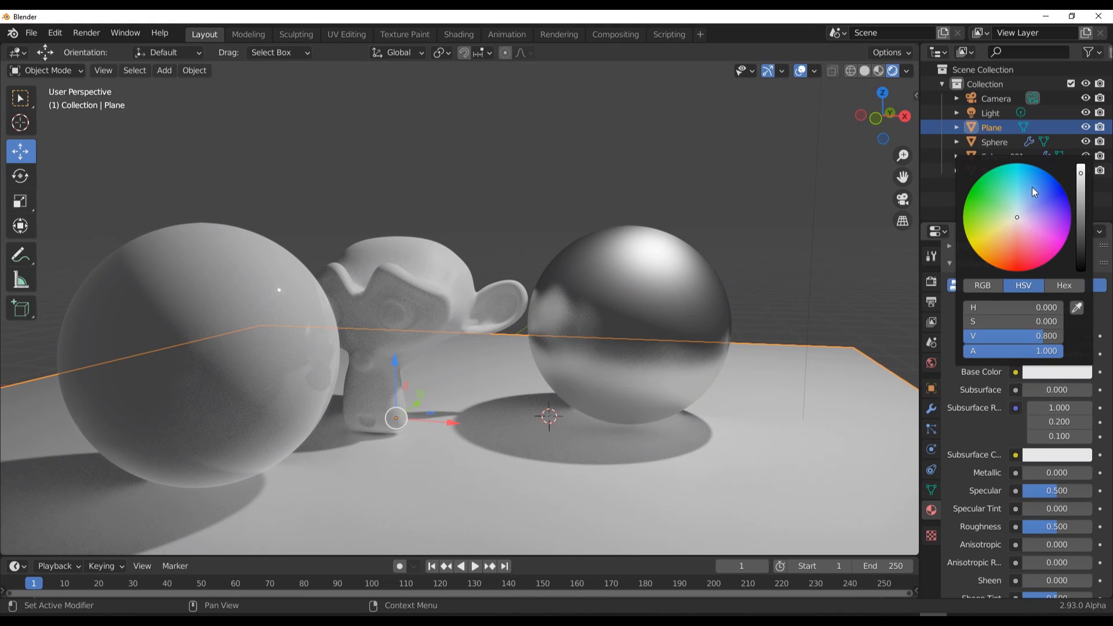
pyautogui.moveTo(1004, 212)
pyautogui.mouseDown()
pyautogui.moveTo(993, 199)
pyautogui.moveTo(1004, 201)
pyautogui.mouseUp()
pyautogui.click(761, 317)
pyautogui.moveTo(761, 317); pyautogui.dragTo(631, 348, button='middle')
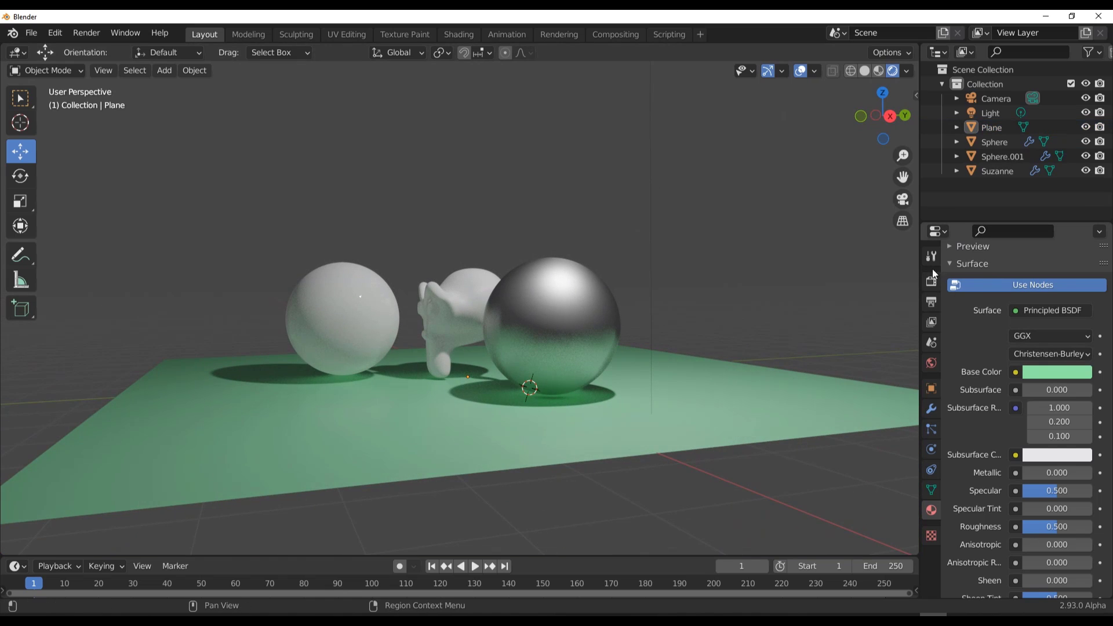
# - Duplicate the green ground plane and place the copy above the spheres and monkey as a ceiling
pyautogui.click(475, 398)
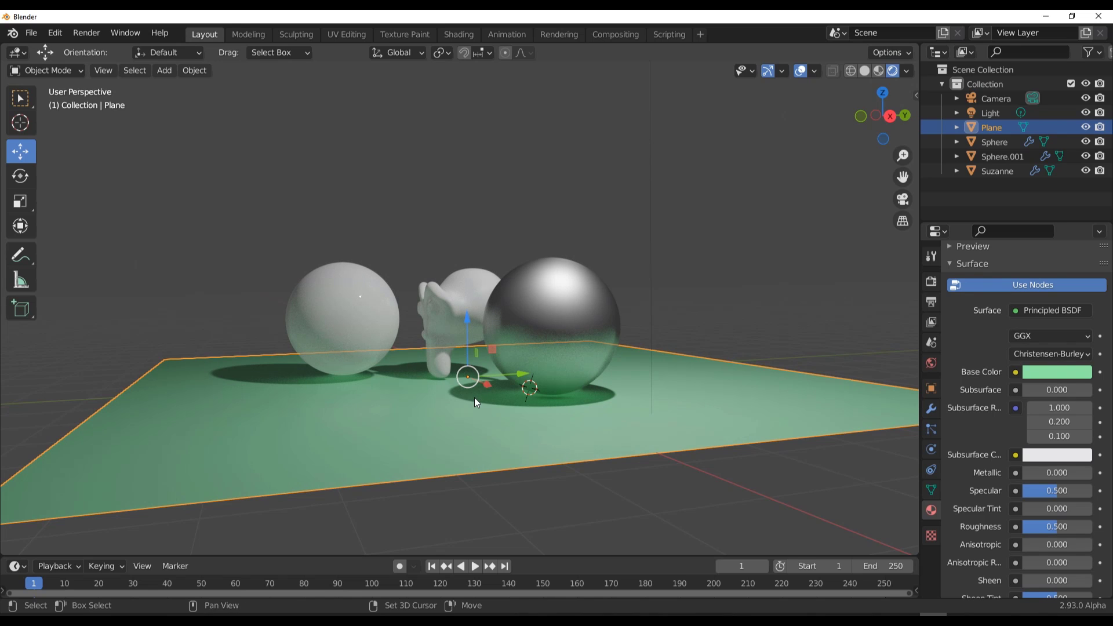
pyautogui.hotkey('shift', 'd')
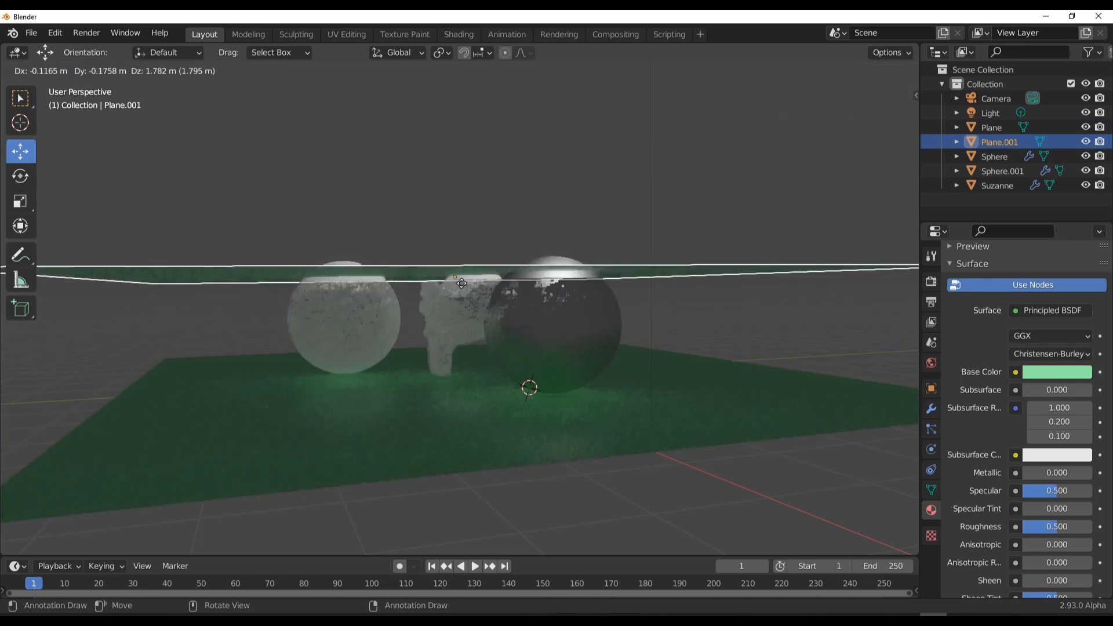
pyautogui.click(454, 218)
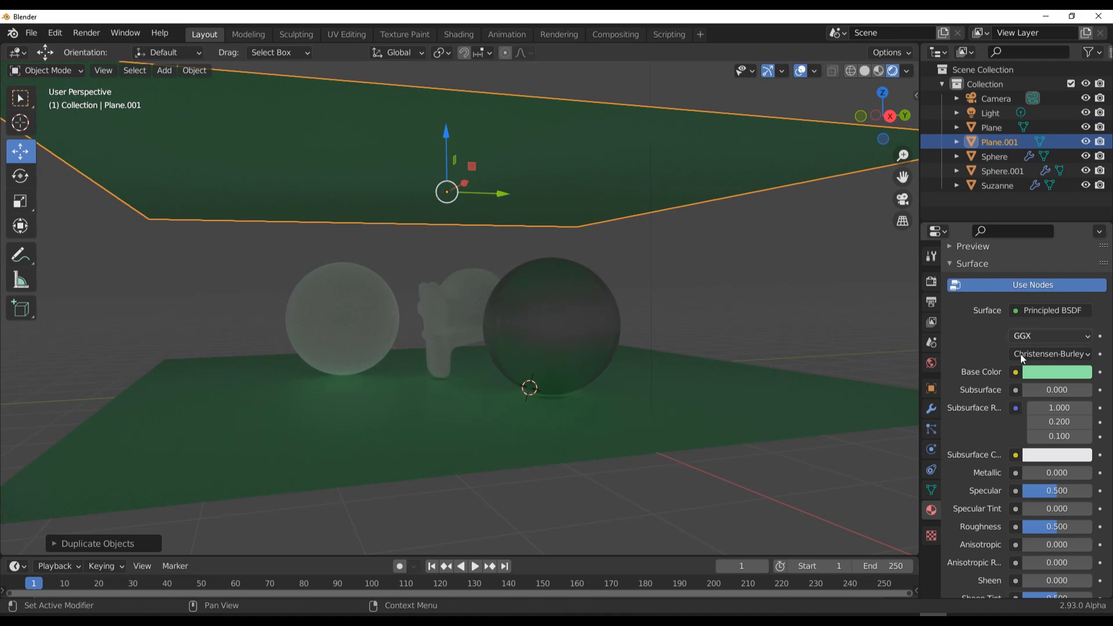
# - Set the Emission colour of the material shared by both planes to white and inspect the lighting on the objects
pyautogui.scroll(-5, 972, 411)
pyautogui.scroll(-2, 972, 412)
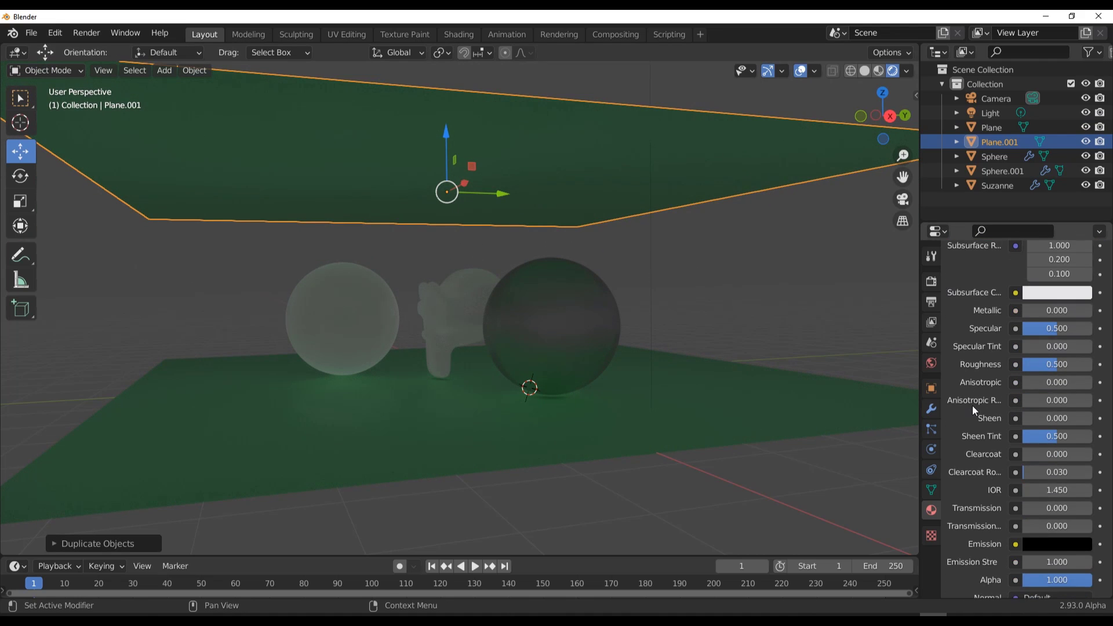
pyautogui.click(1039, 551)
pyautogui.click(1081, 348)
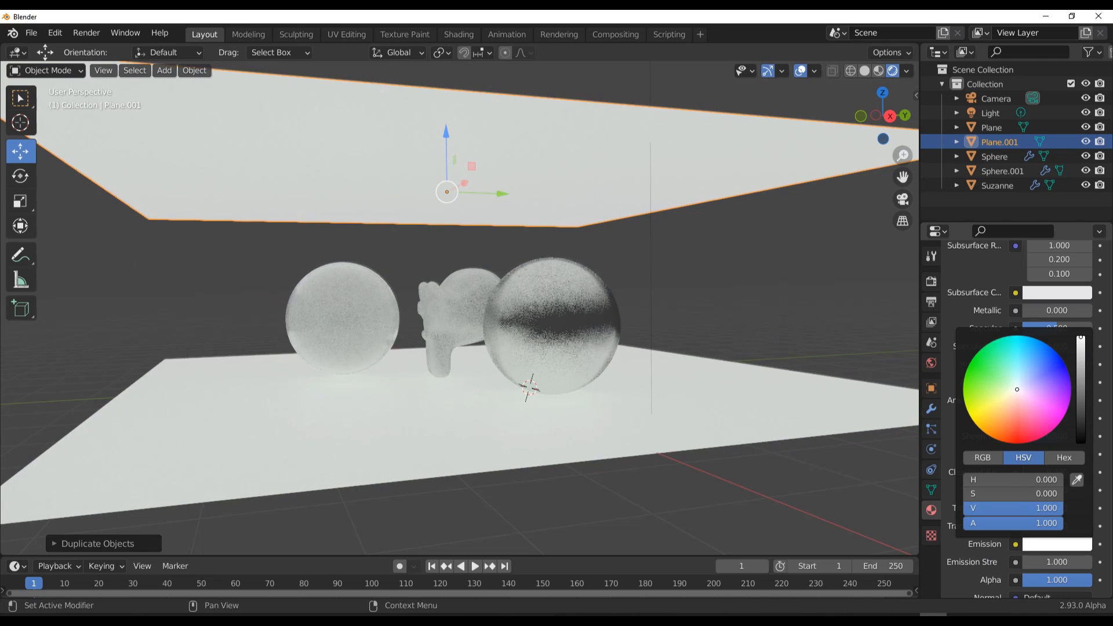
pyautogui.moveTo(581, 360); pyautogui.dragTo(704, 362, button='middle')
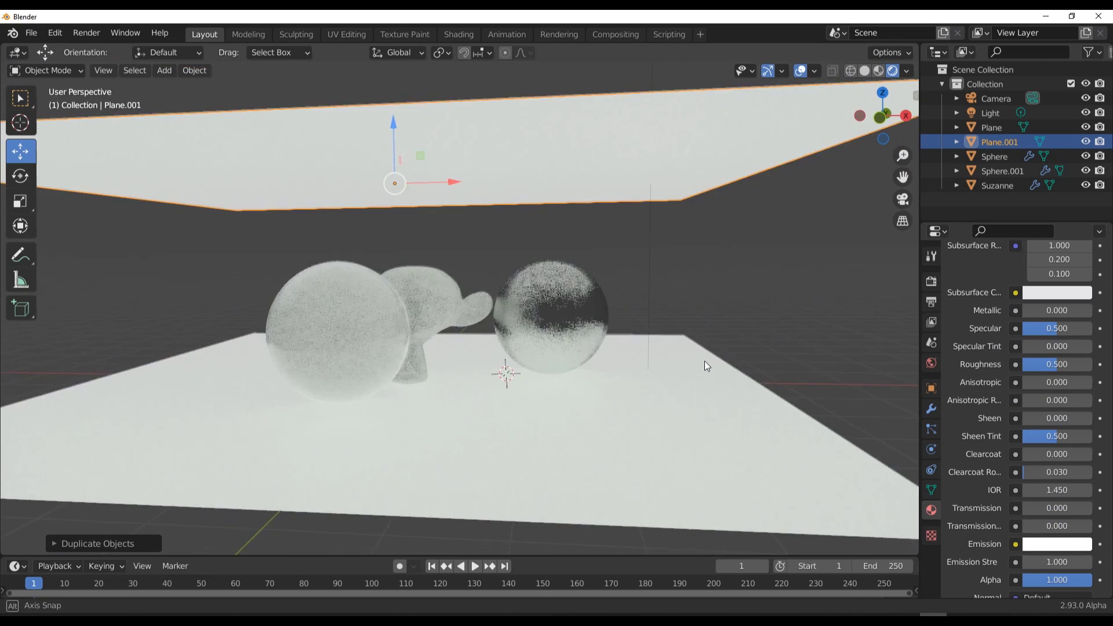
pyautogui.scroll(3, 548, 361)
pyautogui.moveTo(623, 365); pyautogui.dragTo(624, 391, button='middle')
pyautogui.scroll(-2, 577, 375)
# - Remove the shared material from the upper plane and give it a new material of its own
pyautogui.scroll(10, 1027, 351)
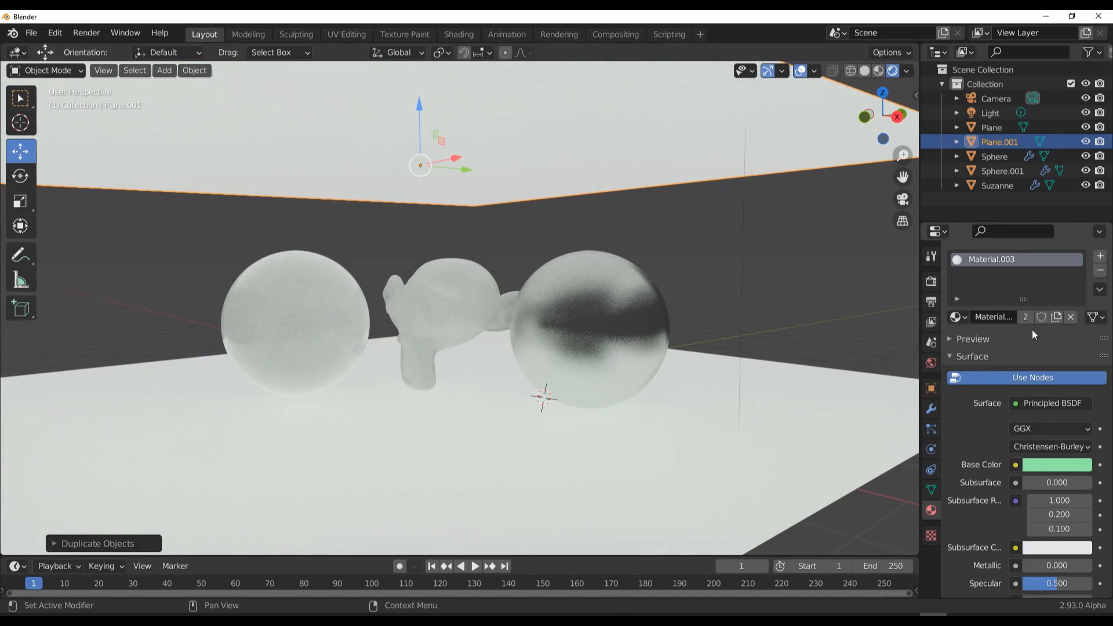
pyautogui.click(1102, 273)
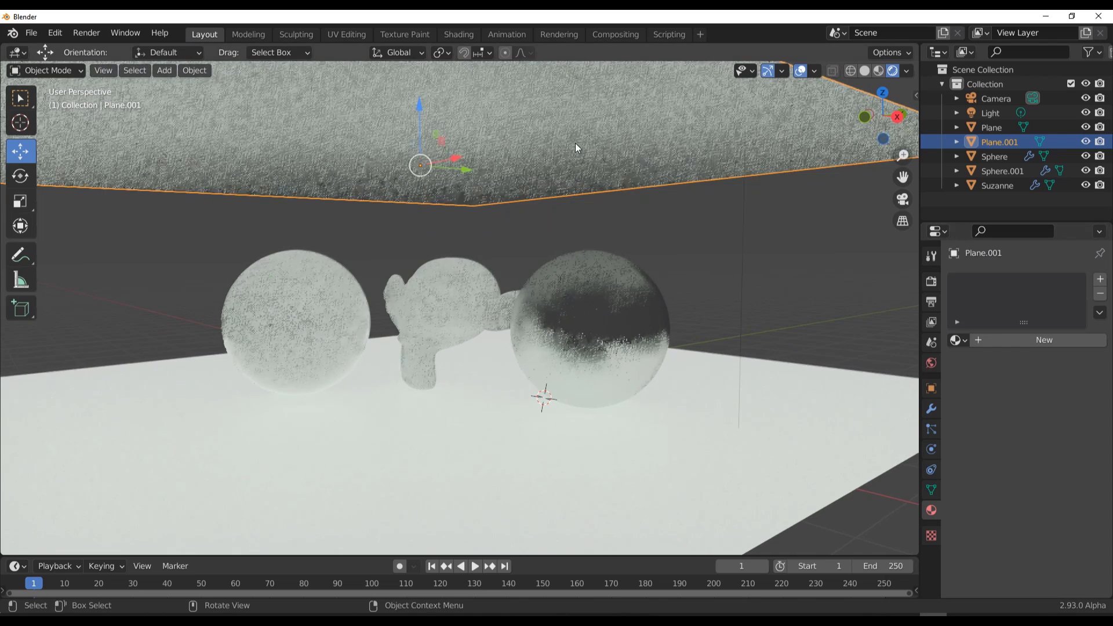
pyautogui.click(1035, 340)
# - Set the upper plane's Emission to bright red with hue 0.001, saturation 0.983 and value 1.000
pyautogui.scroll(-15, 1007, 430)
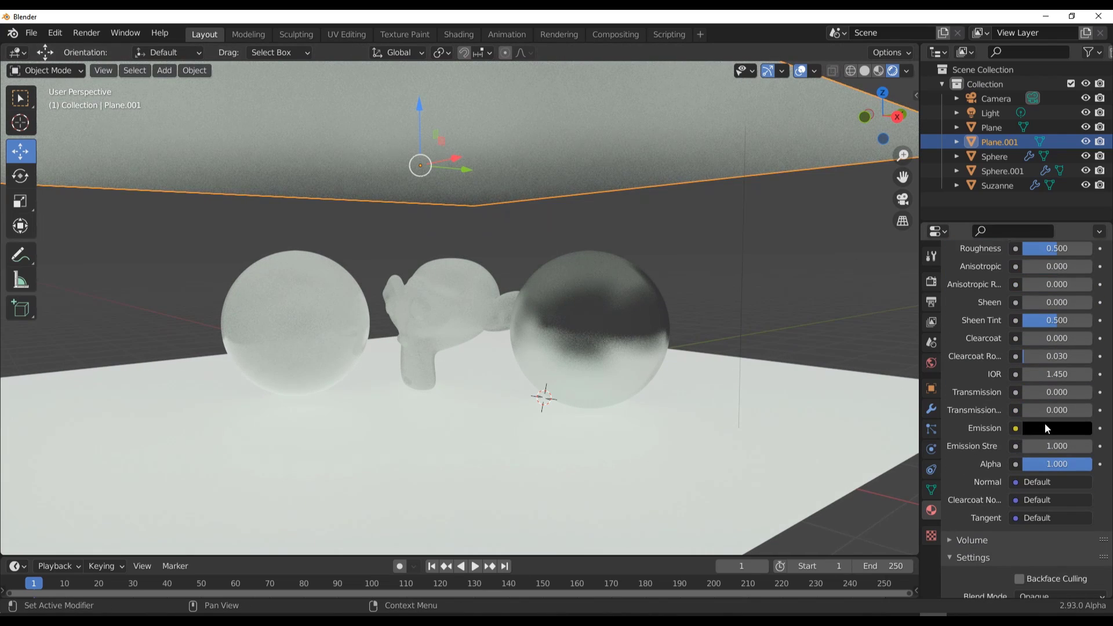
pyautogui.click(1045, 425)
pyautogui.moveTo(1080, 286); pyautogui.dragTo(1081, 223)
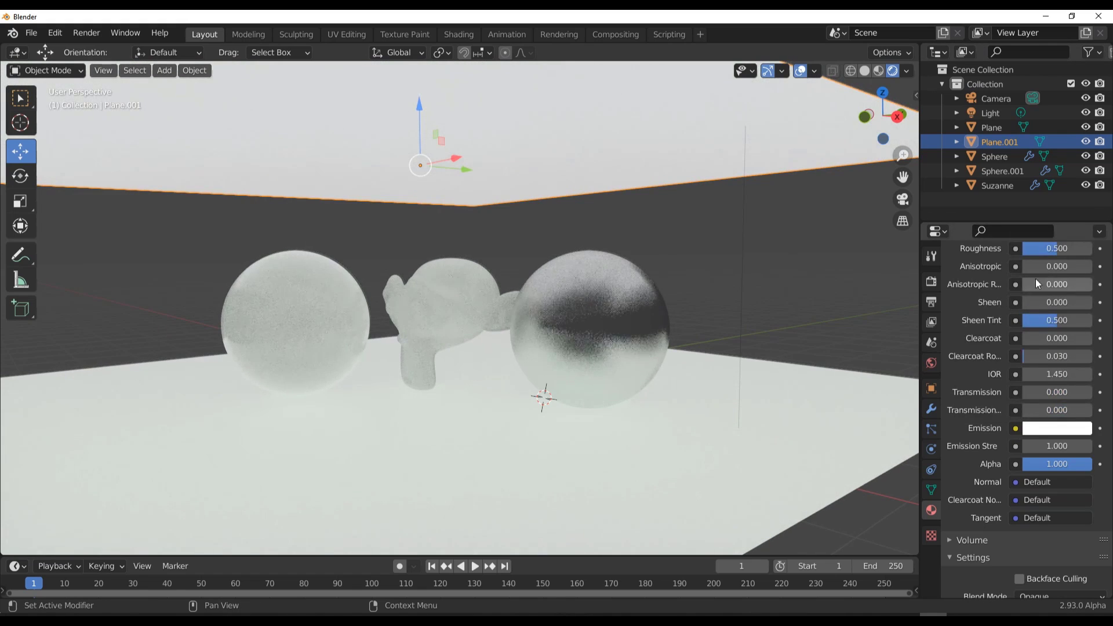
pyautogui.click(1077, 427)
pyautogui.moveTo(1009, 276); pyautogui.dragTo(1015, 321)
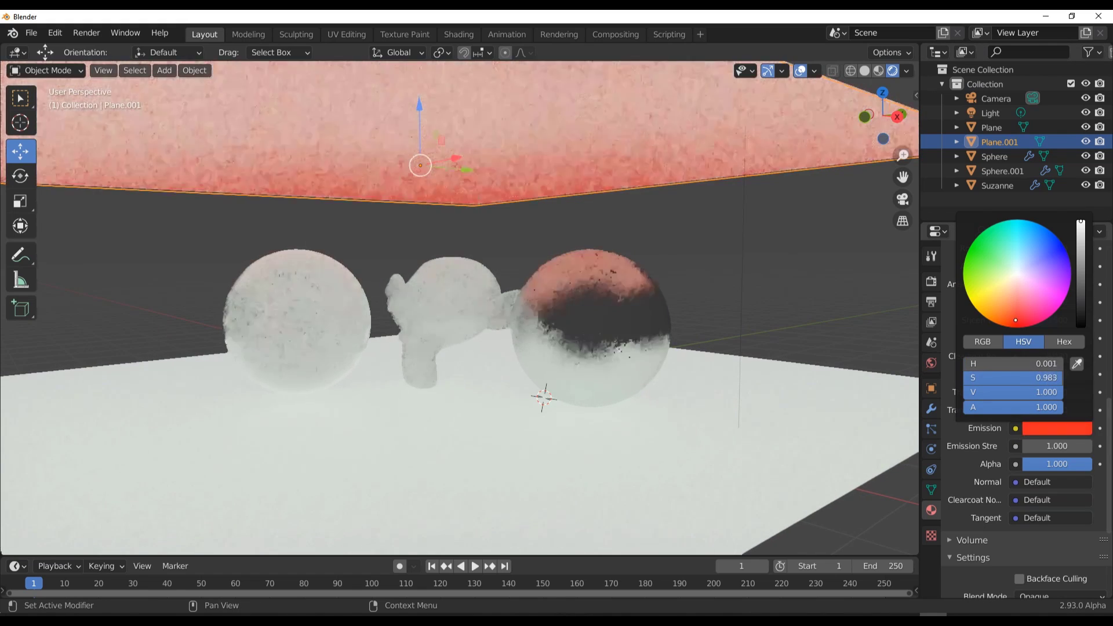
# - Set the ground plane's Emission to purple with hue 0.720, saturation 0.962 and value 1.000, and inspect the coloured lighting on the objects
pyautogui.scroll(-5, 523, 394)
pyautogui.click(540, 405)
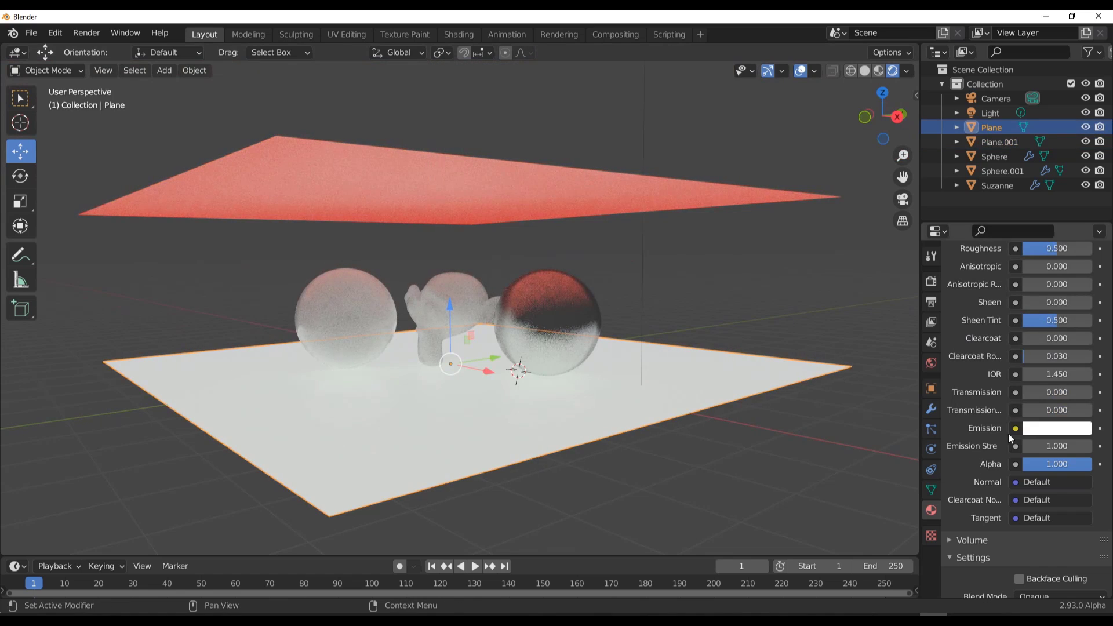
pyautogui.click(1045, 429)
pyautogui.moveTo(1022, 284); pyautogui.dragTo(1061, 273)
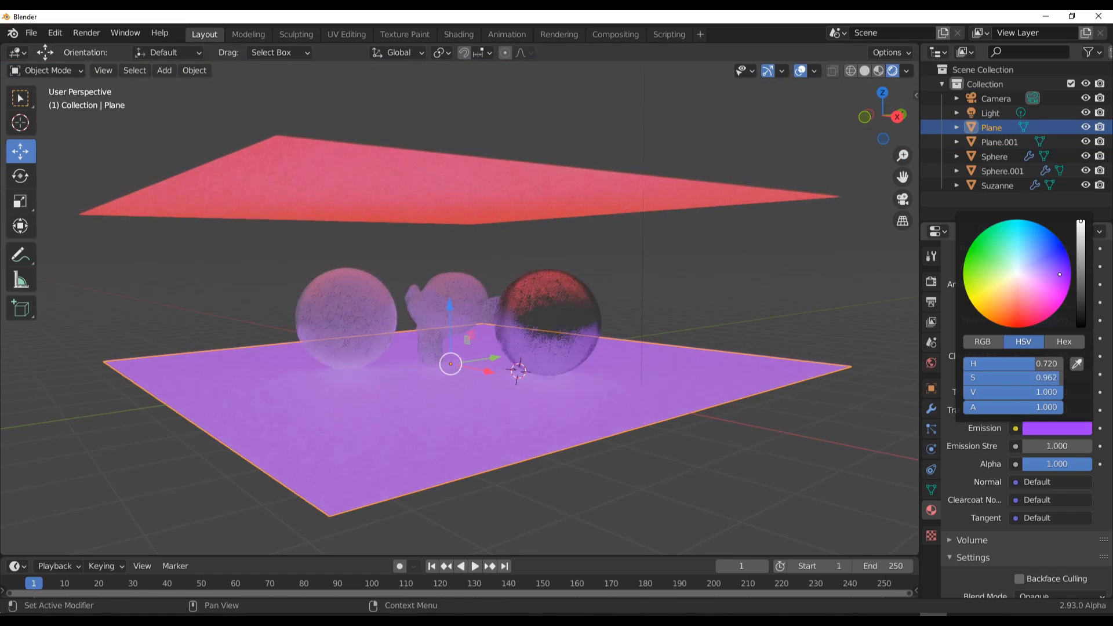
pyautogui.scroll(3, 492, 296)
pyautogui.moveTo(513, 289); pyautogui.dragTo(589, 394, button='middle')
pyautogui.scroll(-3, 589, 406)
pyautogui.click(592, 445)
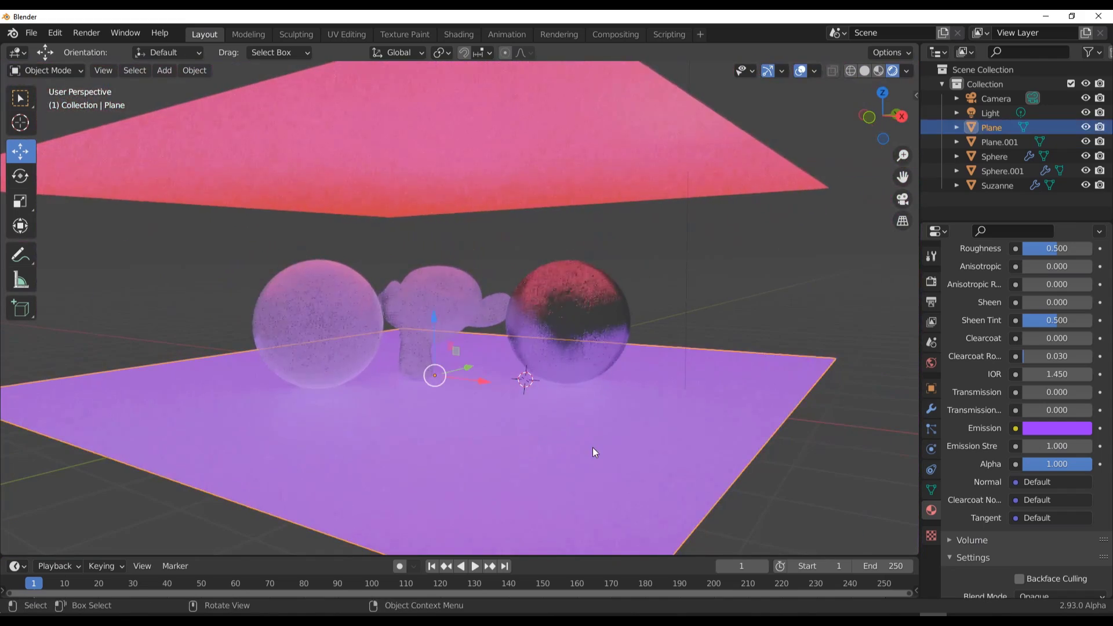
# - Set the ground plane's Emission Strength to 0, deselect the plane and inspect the ceiling's red light on the spheres and monkey
pyautogui.click(1055, 427)
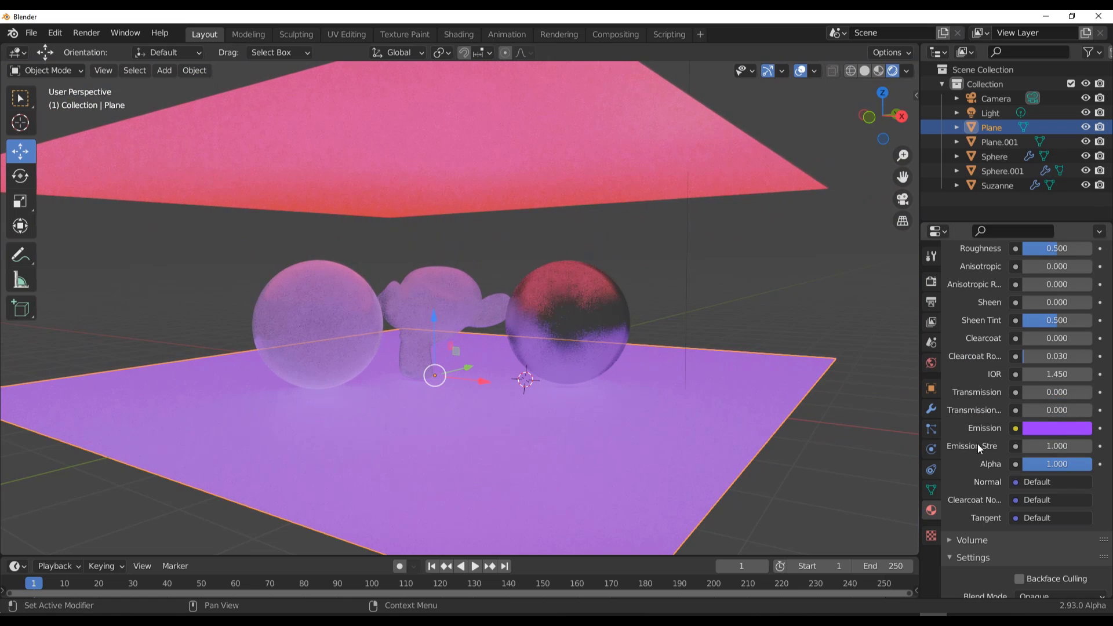
pyautogui.click(1056, 445)
pyautogui.write('0')
pyautogui.press('Return')
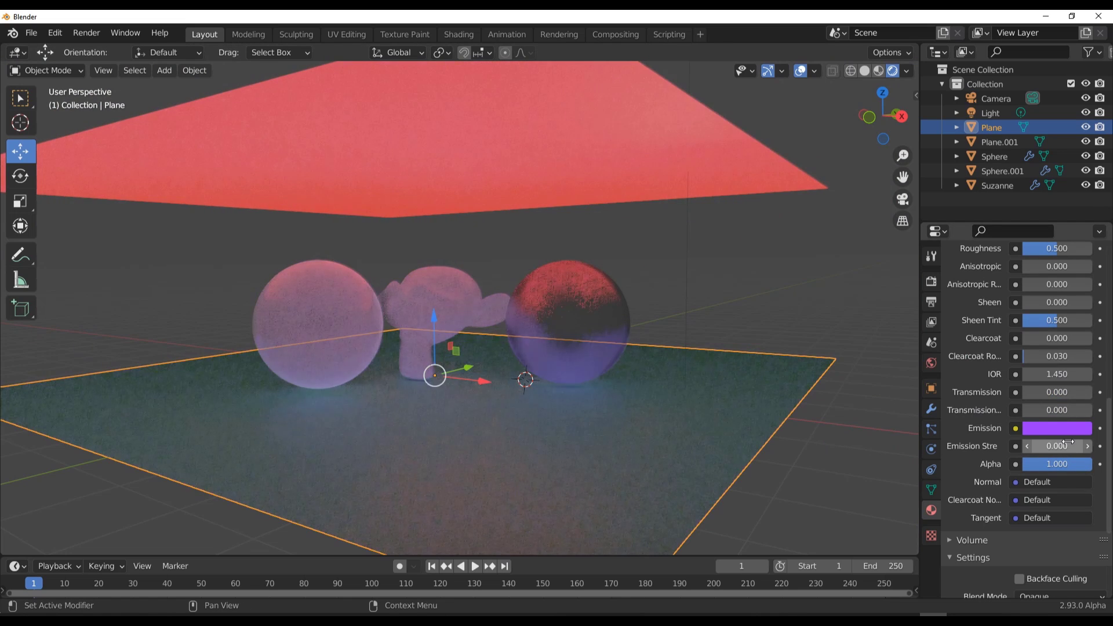
pyautogui.moveTo(544, 424); pyautogui.dragTo(619, 402, button='middle')
pyautogui.click(815, 361)
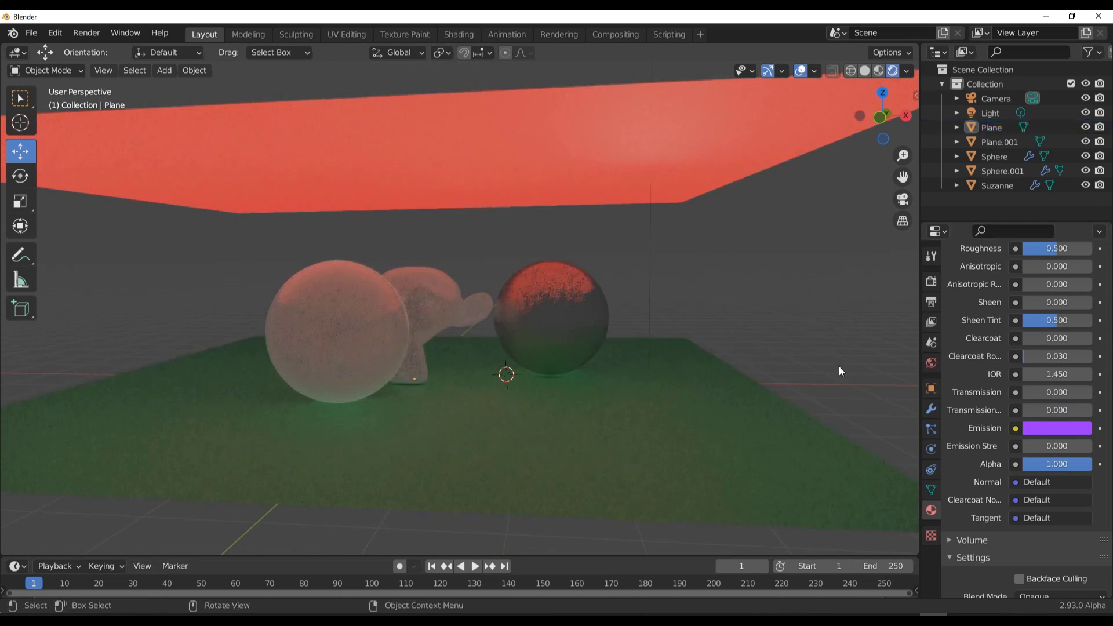
pyautogui.moveTo(716, 360); pyautogui.dragTo(633, 357, button='middle')
pyautogui.scroll(3, 633, 371)
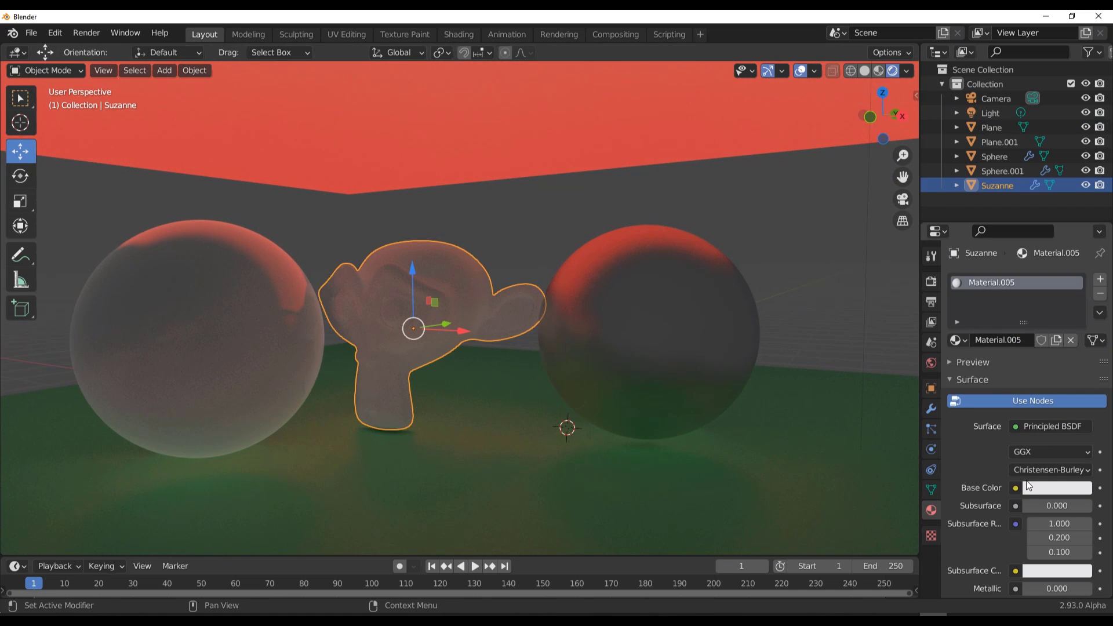
# - Set the monkey material's Emission to bright green and inspect the light it casts on the ground and neighbouring spheres
pyautogui.scroll(-3, 998, 492)
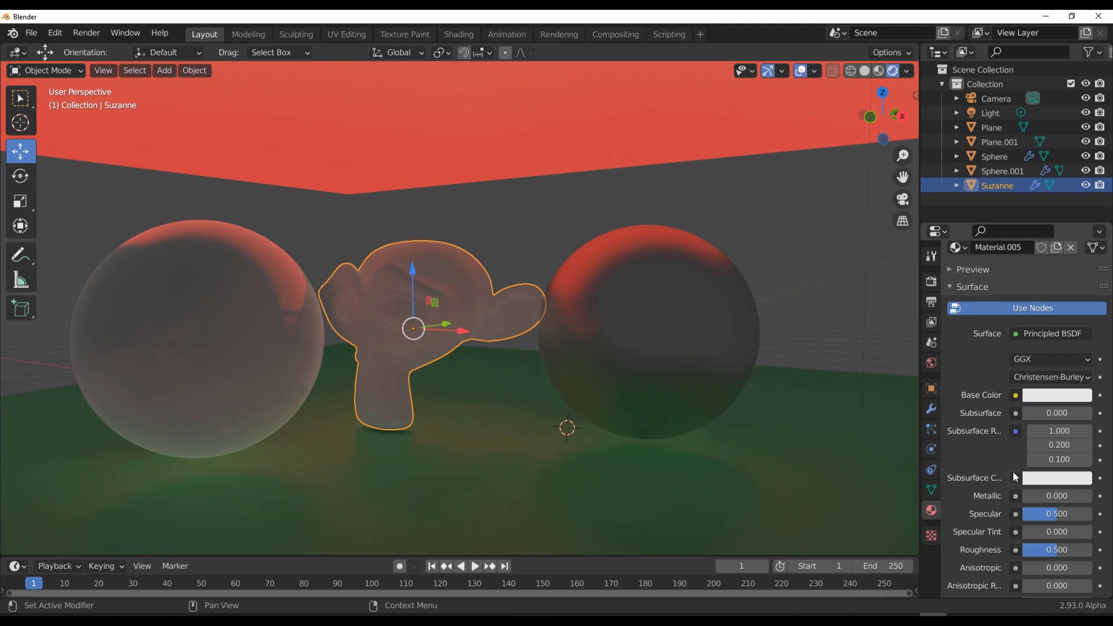
pyautogui.scroll(-5, 1016, 477)
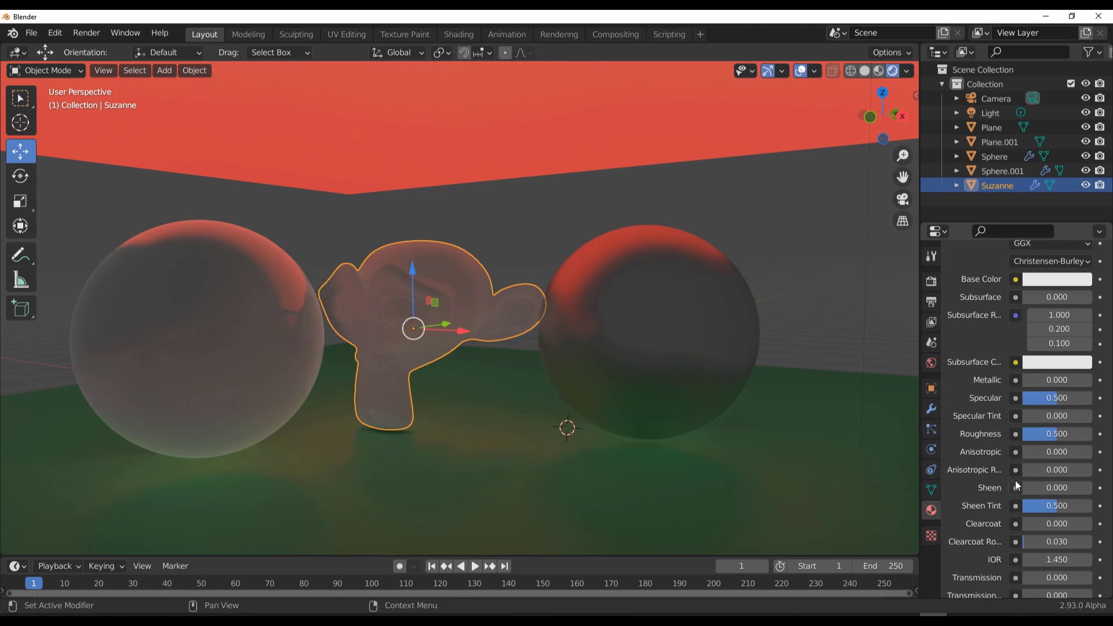
pyautogui.scroll(-5, 1015, 477)
pyautogui.click(1041, 497)
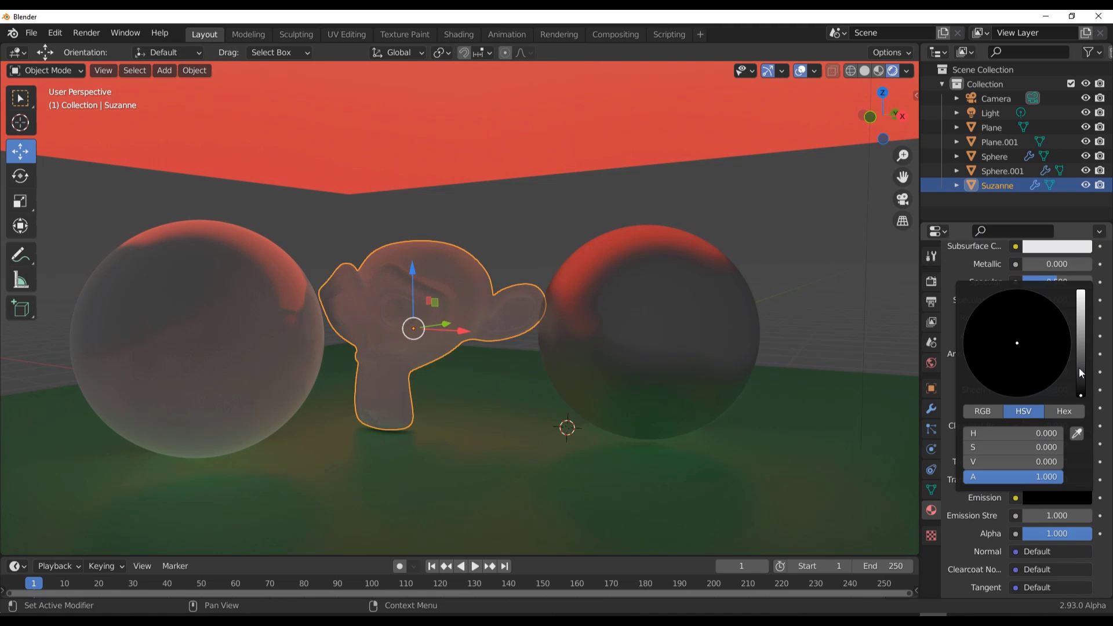
pyautogui.moveTo(1078, 369); pyautogui.dragTo(1080, 291)
pyautogui.click(1048, 502)
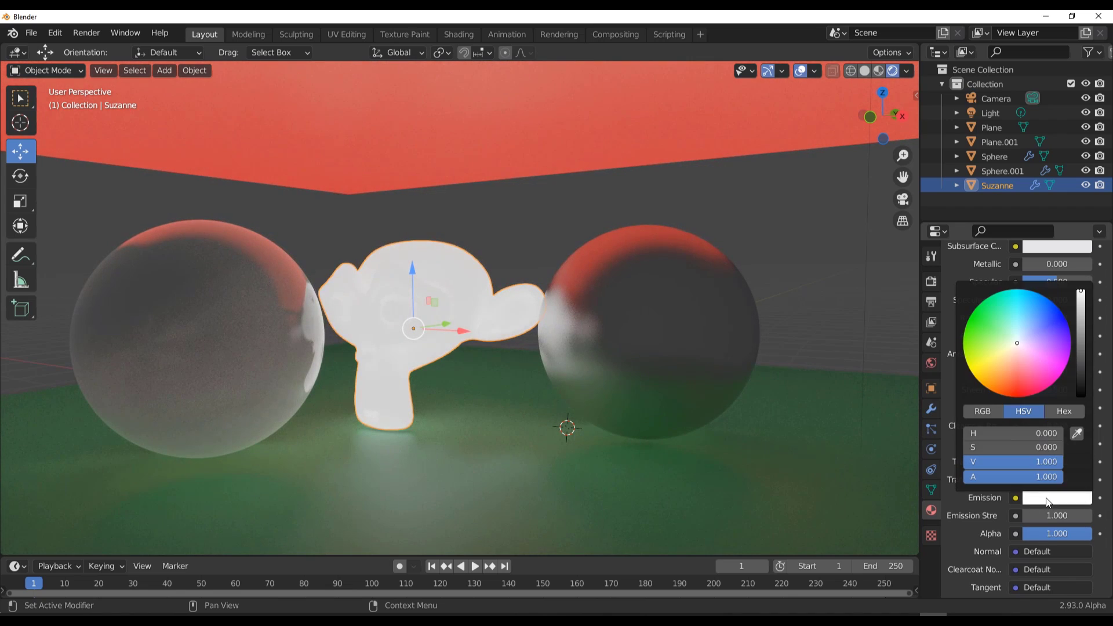
pyautogui.moveTo(1019, 363); pyautogui.dragTo(971, 351)
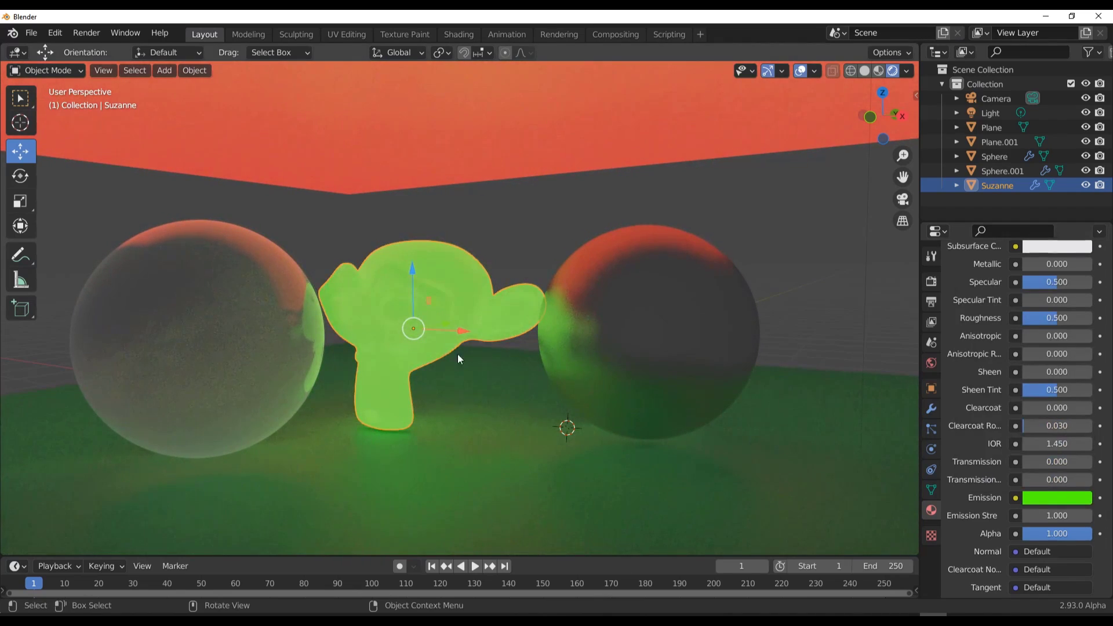
pyautogui.moveTo(415, 285); pyautogui.dragTo(423, 193)
pyautogui.scroll(-2, 421, 250)
pyautogui.moveTo(435, 270)
pyautogui.mouseDown(button='middle')
pyautogui.moveTo(449, 278)
pyautogui.moveTo(433, 280)
pyautogui.mouseUp(button='middle')
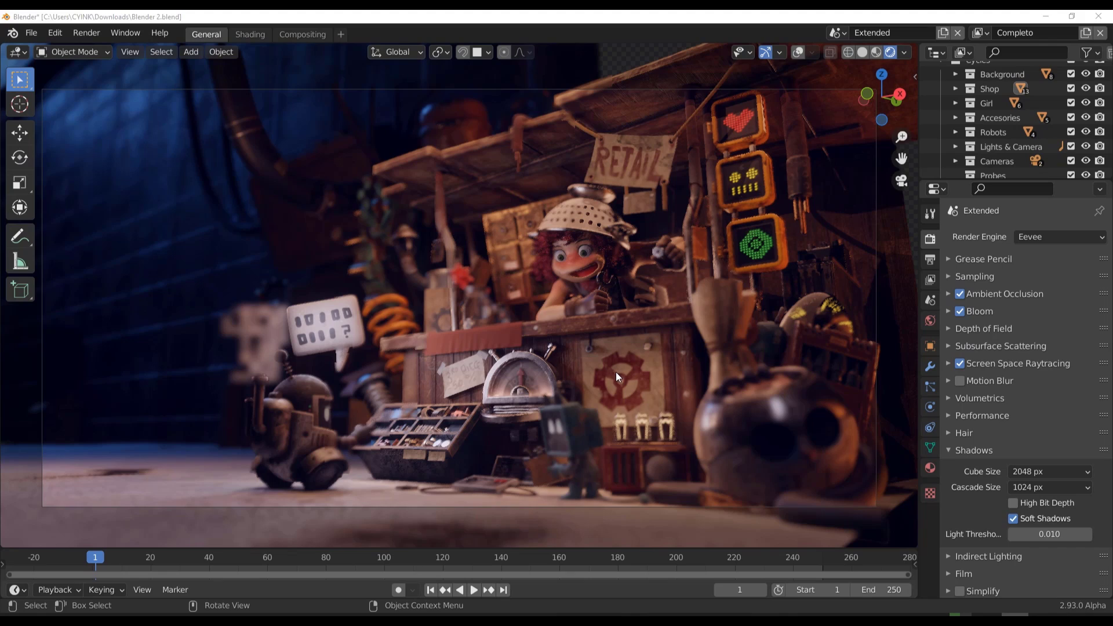
# - Turn Screen Space Raytracing off and back on in the robot shop scene to compare the lighting around the counter and robots
pyautogui.moveTo(426, 364); pyautogui.dragTo(997, 493, button='middle')
pyautogui.scroll(4, 409, 407)
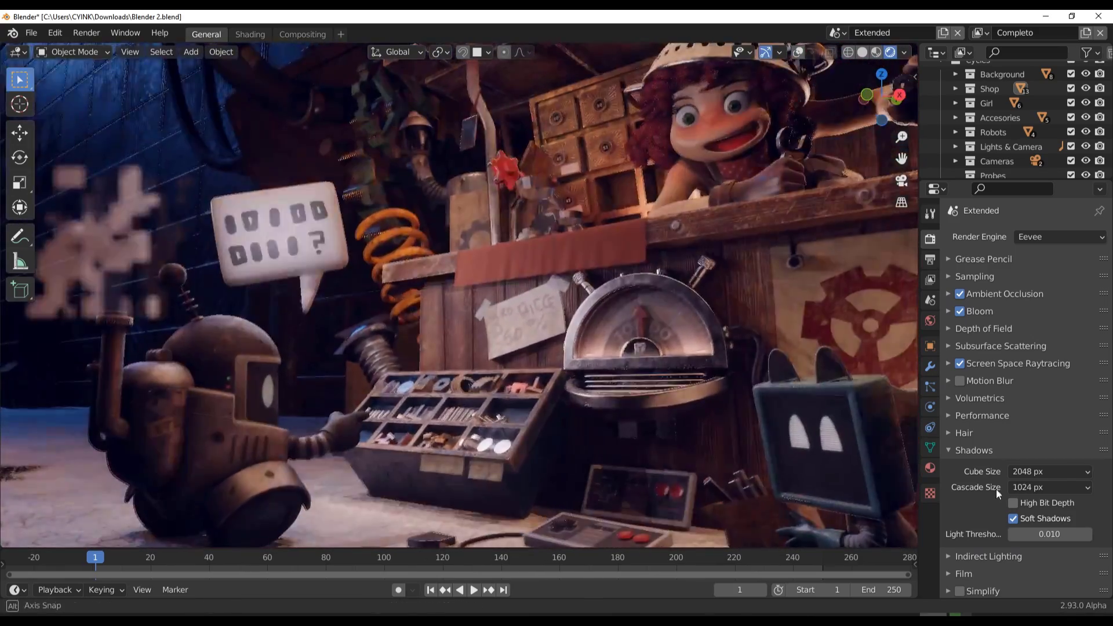
pyautogui.click(960, 364)
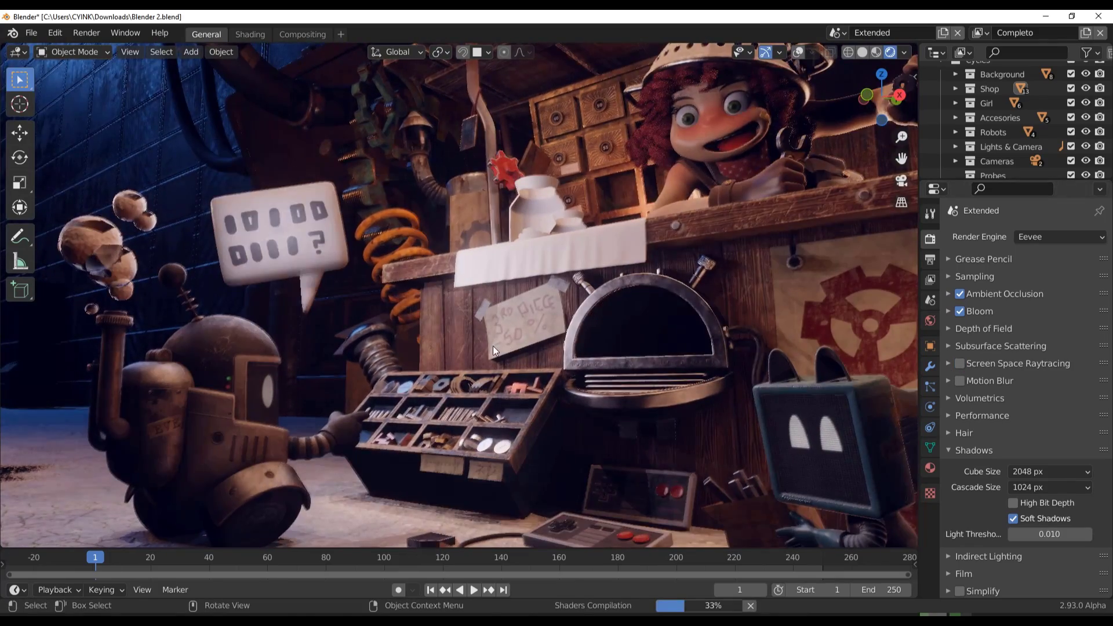
pyautogui.moveTo(493, 345); pyautogui.dragTo(509, 411, button='middle')
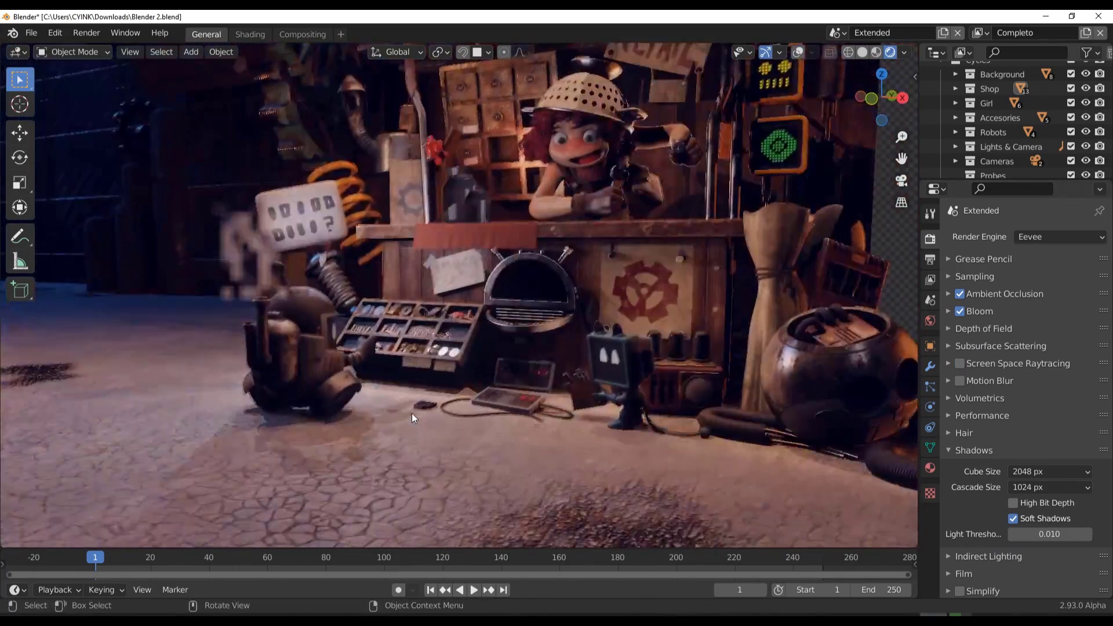
pyautogui.scroll(2, 412, 412)
pyautogui.scroll(2, 594, 395)
pyautogui.keyDown('shift'); pyautogui.moveTo(631, 318); pyautogui.dragTo(664, 292, button='middle'); pyautogui.keyUp('shift')
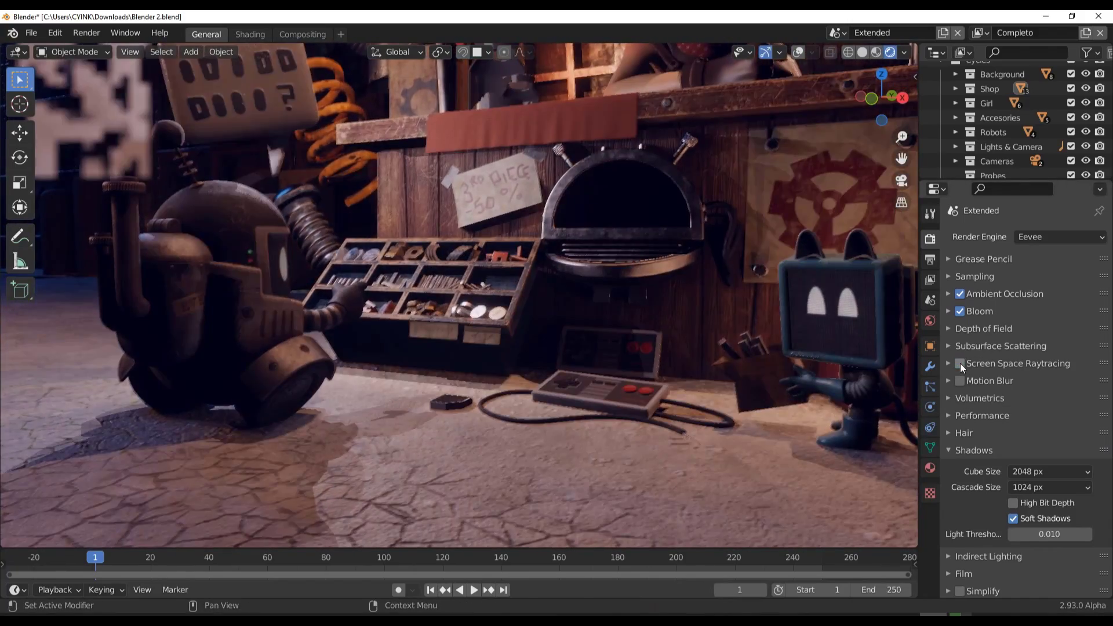
pyautogui.click(960, 363)
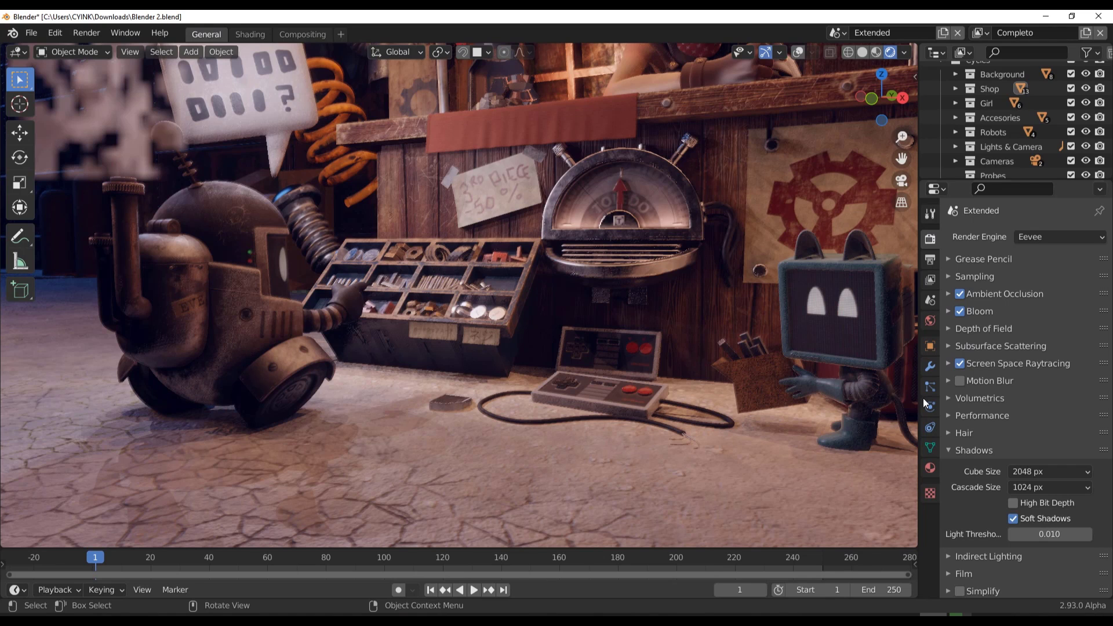
# - Compare the parts tray, dial and game controller up close with Screen Space Raytracing repeatedly switched off and on
pyautogui.click(960, 363)
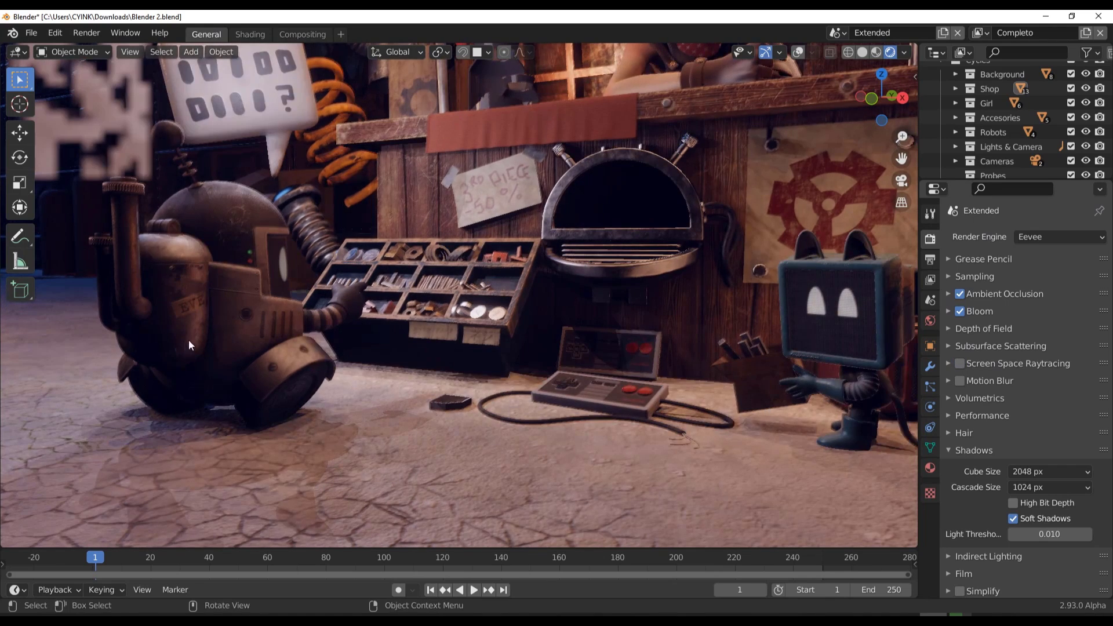
pyautogui.click(960, 364)
pyautogui.scroll(5, 631, 440)
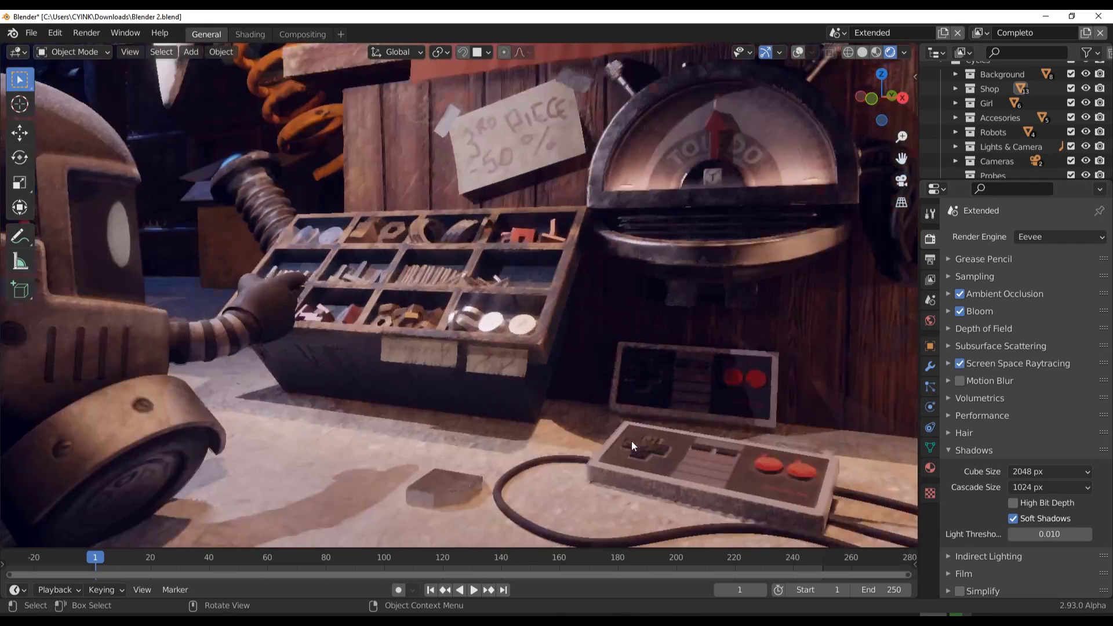
pyautogui.keyDown('shift'); pyautogui.moveTo(742, 453); pyautogui.dragTo(575, 346, button='middle'); pyautogui.keyUp('shift')
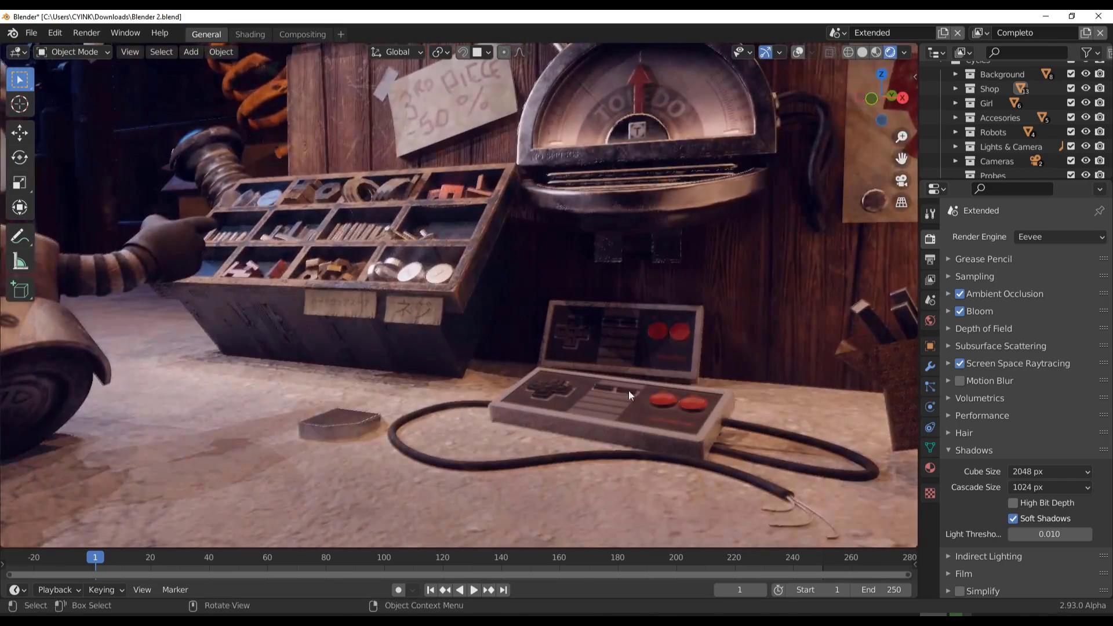
pyautogui.click(960, 363)
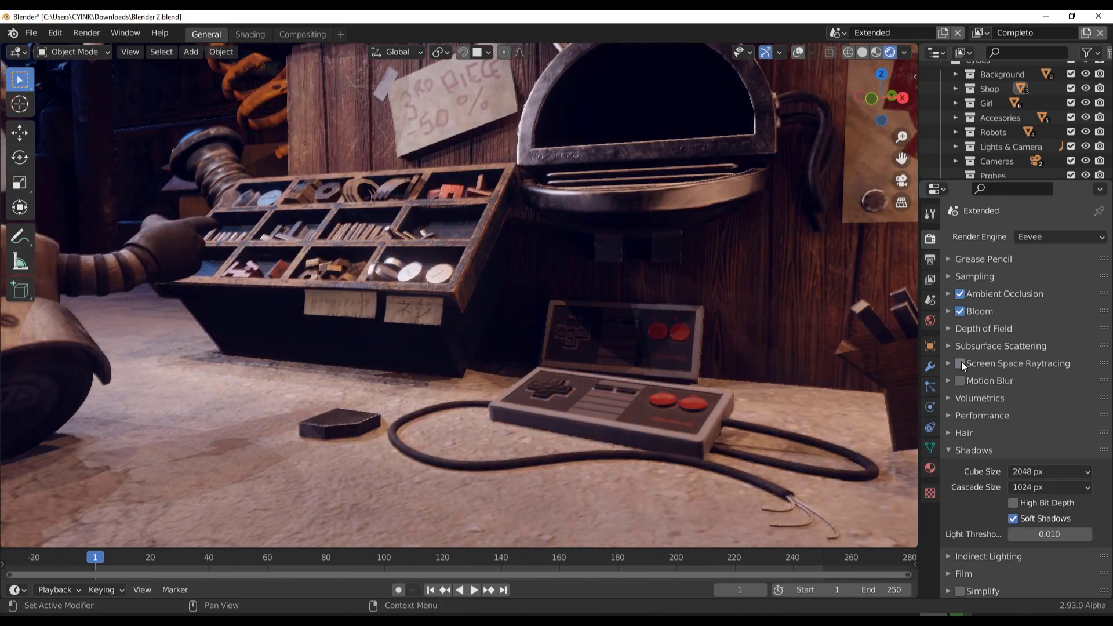
pyautogui.click(960, 364)
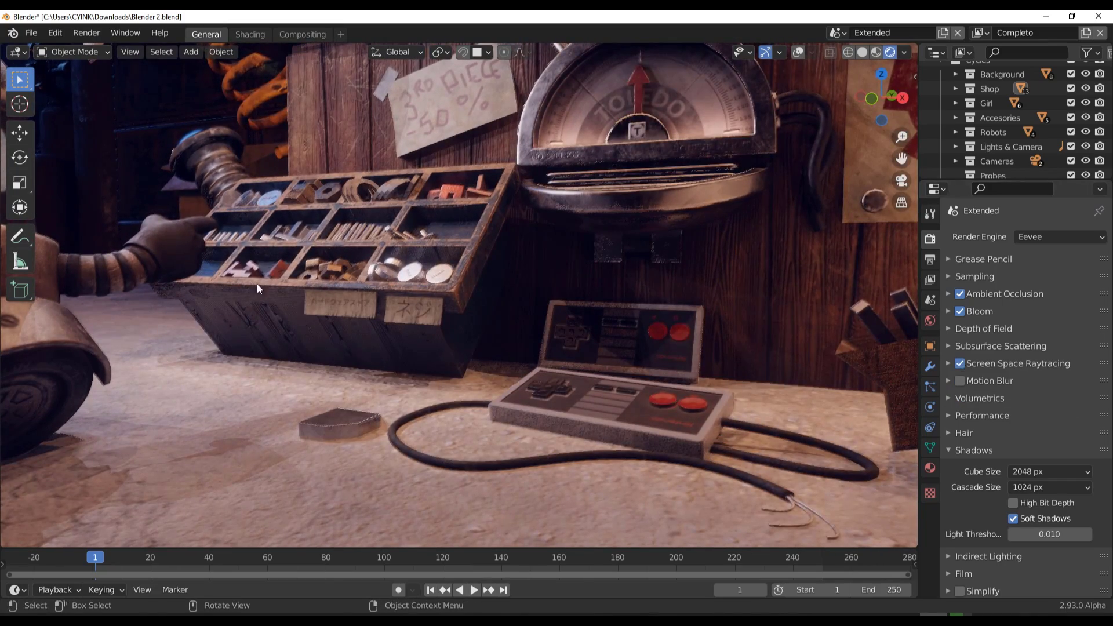
pyautogui.click(960, 363)
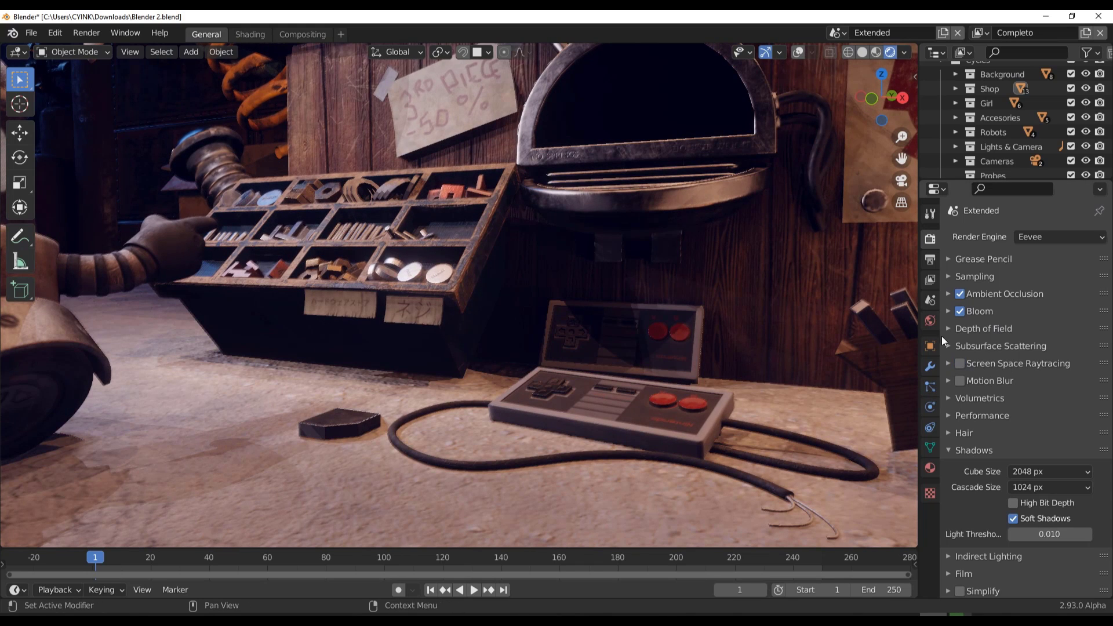
pyautogui.click(964, 362)
# - Examine the shop front, robots and cracked floor from several angles with Screen Space Raytracing enabled
pyautogui.scroll(-3, 621, 313)
pyautogui.scroll(-6, 556, 253)
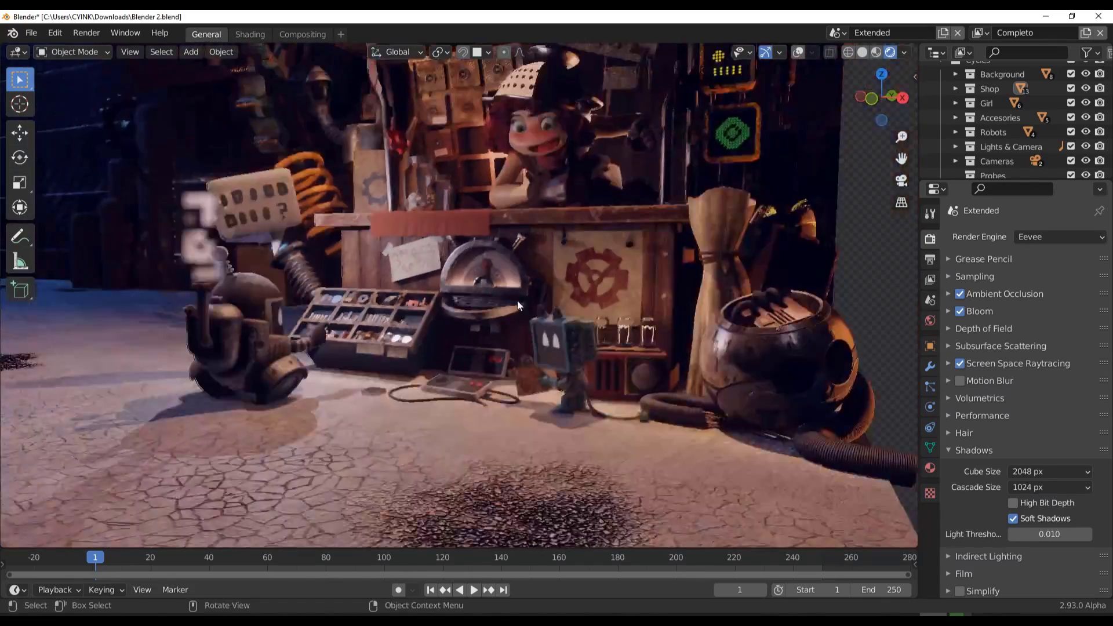
pyautogui.moveTo(517, 301); pyautogui.dragTo(615, 304, button='middle')
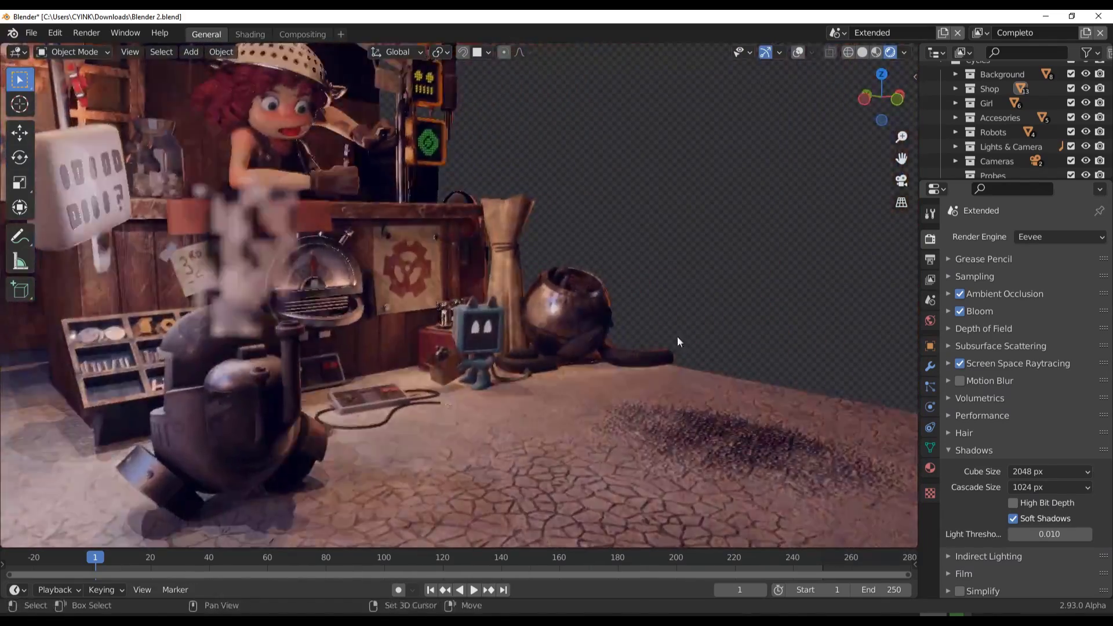
pyautogui.keyDown('shift'); pyautogui.moveTo(510, 368); pyautogui.dragTo(588, 323, button='middle'); pyautogui.keyUp('shift')
pyautogui.moveTo(603, 285); pyautogui.dragTo(648, 351, button='middle')
pyautogui.keyDown('shift'); pyautogui.moveTo(734, 391); pyautogui.dragTo(776, 285, button='middle'); pyautogui.keyUp('shift')
pyautogui.scroll(-6, 612, 399)
pyautogui.scroll(4, 545, 372)
pyautogui.moveTo(485, 360)
pyautogui.mouseDown(button='middle')
pyautogui.moveTo(638, 365)
pyautogui.moveTo(492, 402)
pyautogui.moveTo(639, 401)
pyautogui.moveTo(504, 355)
pyautogui.mouseUp(button='middle')
# - Examine the counter's wooden side and the girl behind it up close with Screen Space Raytracing enabled
pyautogui.keyDown('shift'); pyautogui.moveTo(339, 352); pyautogui.dragTo(527, 471, button='middle'); pyautogui.keyUp('shift')
pyautogui.scroll(4, 372, 388)
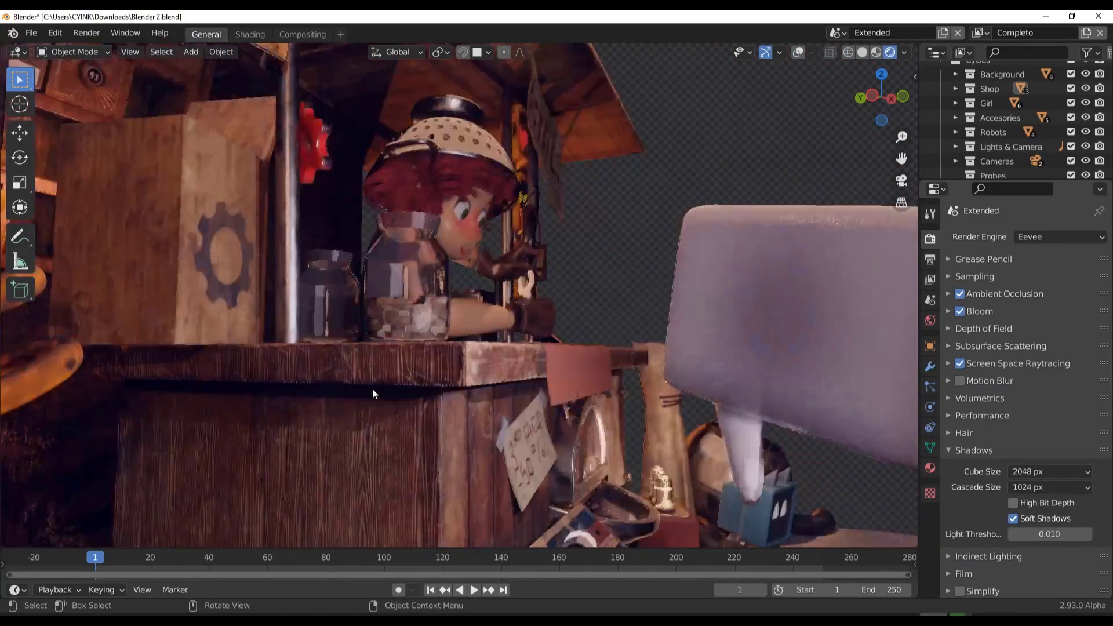
pyautogui.moveTo(418, 311); pyautogui.dragTo(391, 248, button='middle')
pyautogui.scroll(-3, 474, 267)
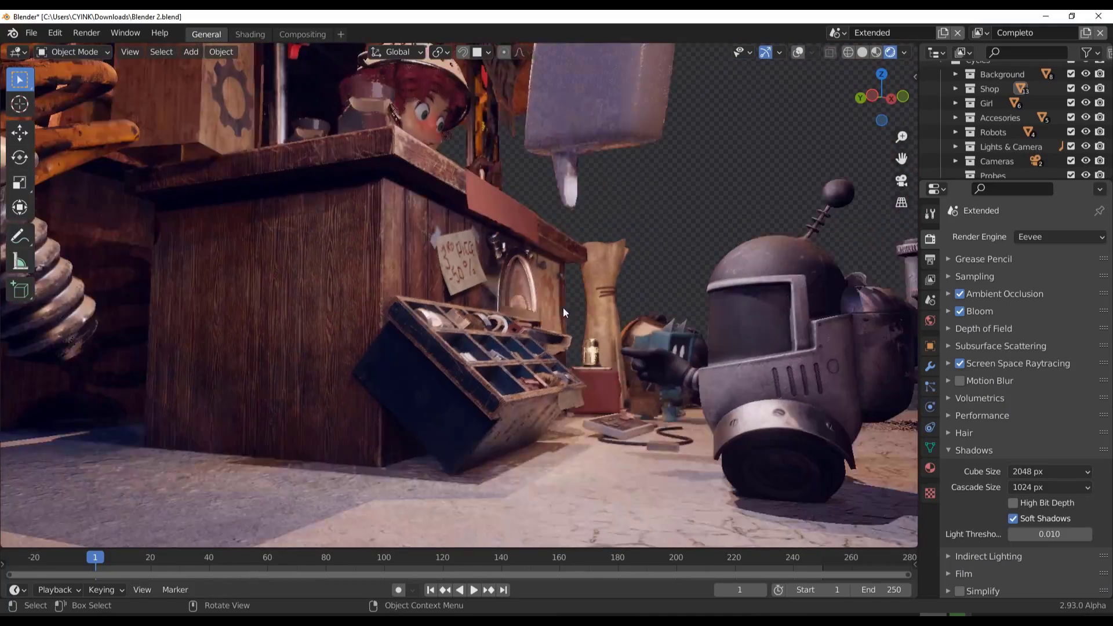
pyautogui.moveTo(574, 305); pyautogui.dragTo(582, 340, button='middle')
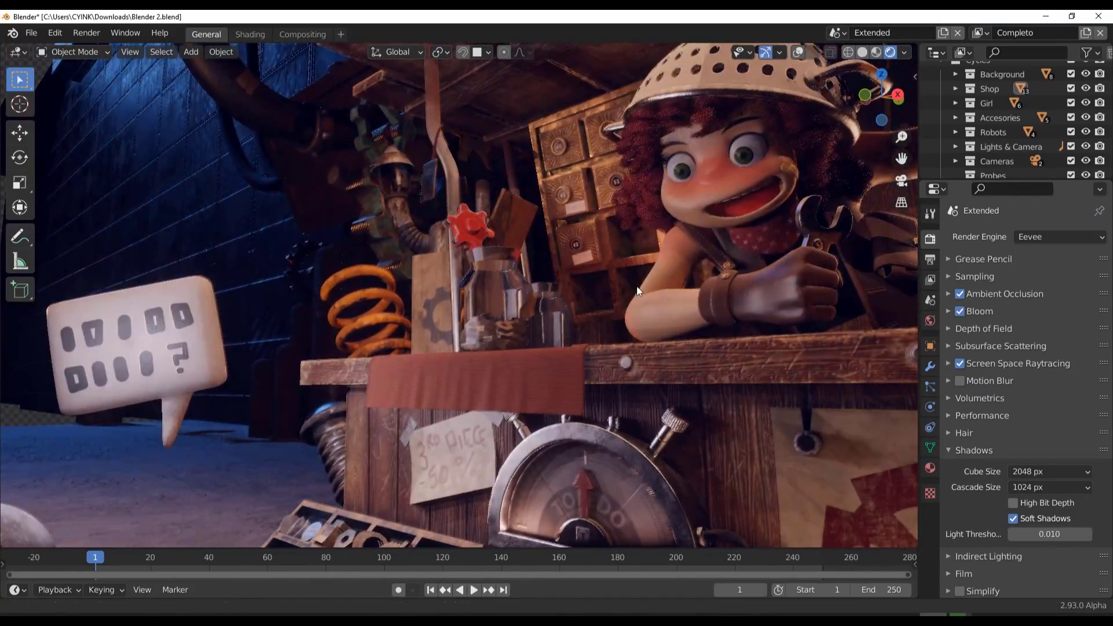
pyautogui.moveTo(633, 287); pyautogui.dragTo(457, 419, button='middle')
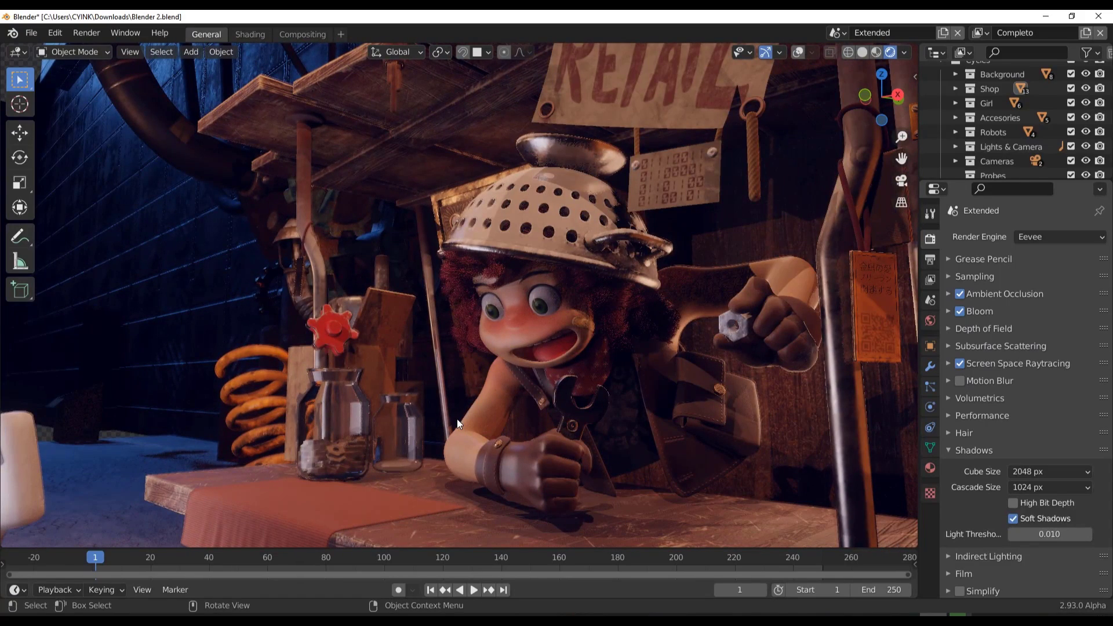
pyautogui.moveTo(457, 419); pyautogui.dragTo(672, 263, button='middle')
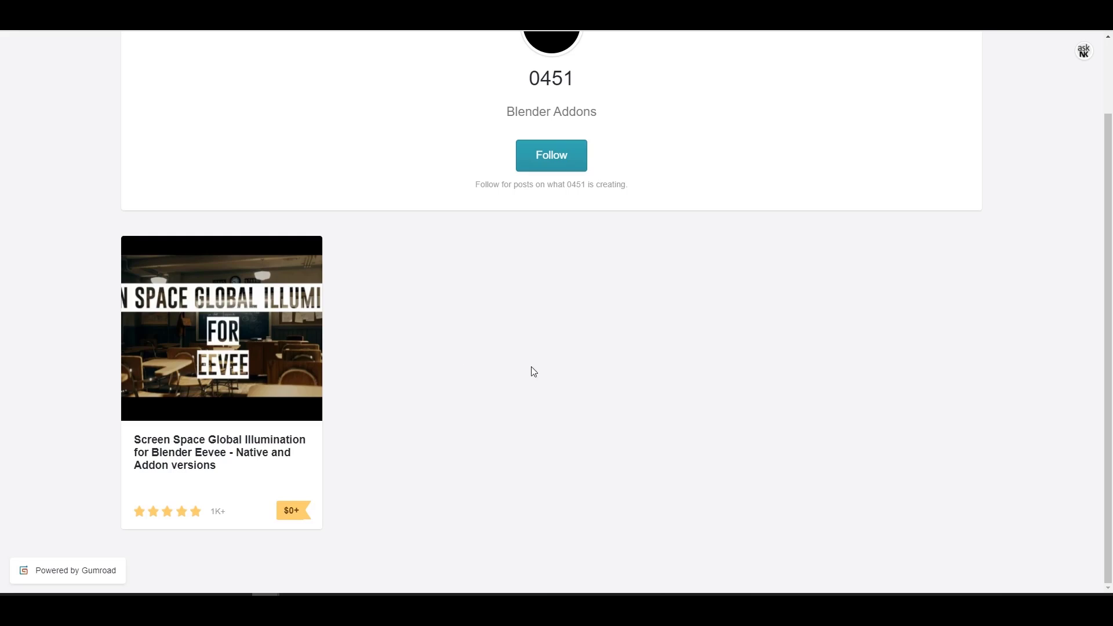
# - Switch to the Gumroad page, open the Screen Space Global Illumination product and read its native and addon version descriptions
pyautogui.click(218, 361)
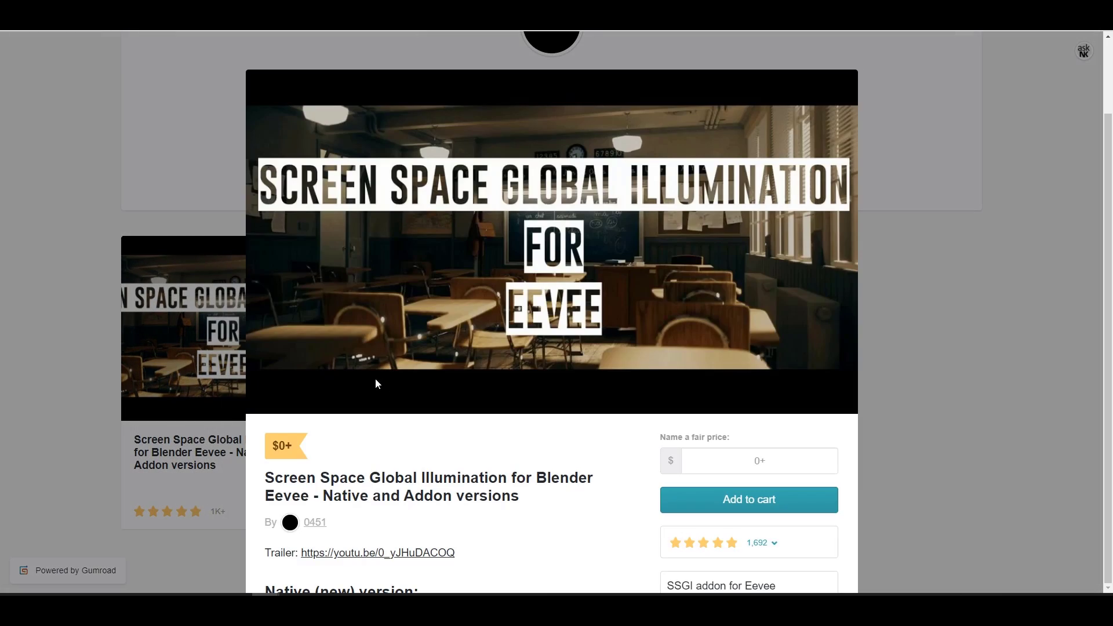
pyautogui.scroll(-4, 461, 389)
pyautogui.scroll(-2, 461, 388)
pyautogui.scroll(-6, 460, 386)
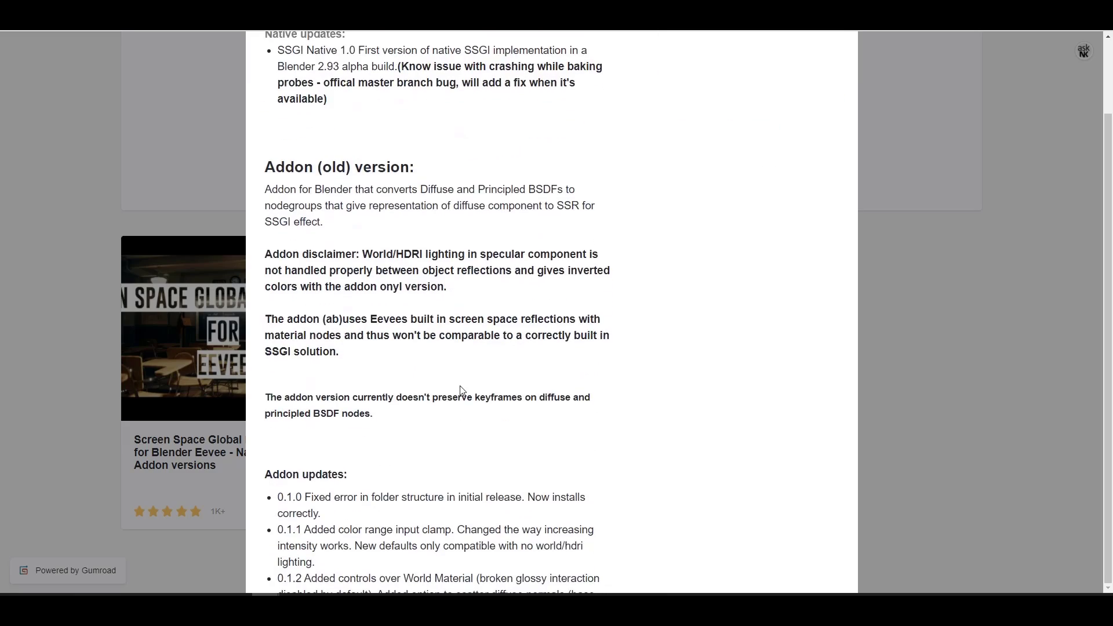
pyautogui.scroll(-7, 462, 390)
pyautogui.scroll(6, 463, 400)
pyautogui.scroll(-6, 467, 409)
pyautogui.scroll(-1, 467, 409)
pyautogui.scroll(10, 468, 410)
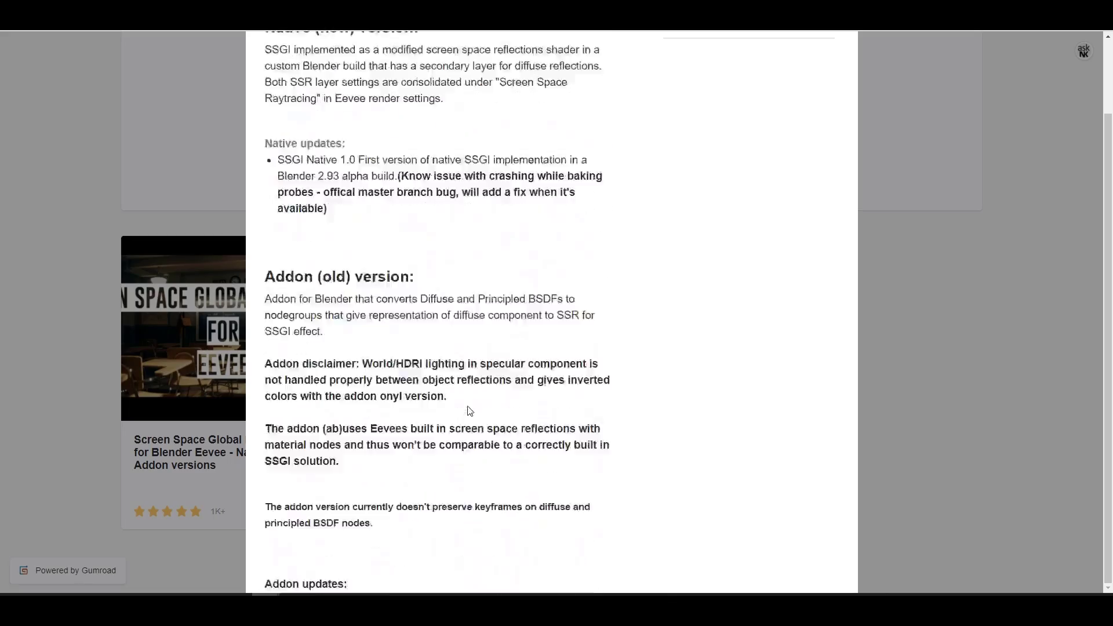
pyautogui.scroll(5, 469, 411)
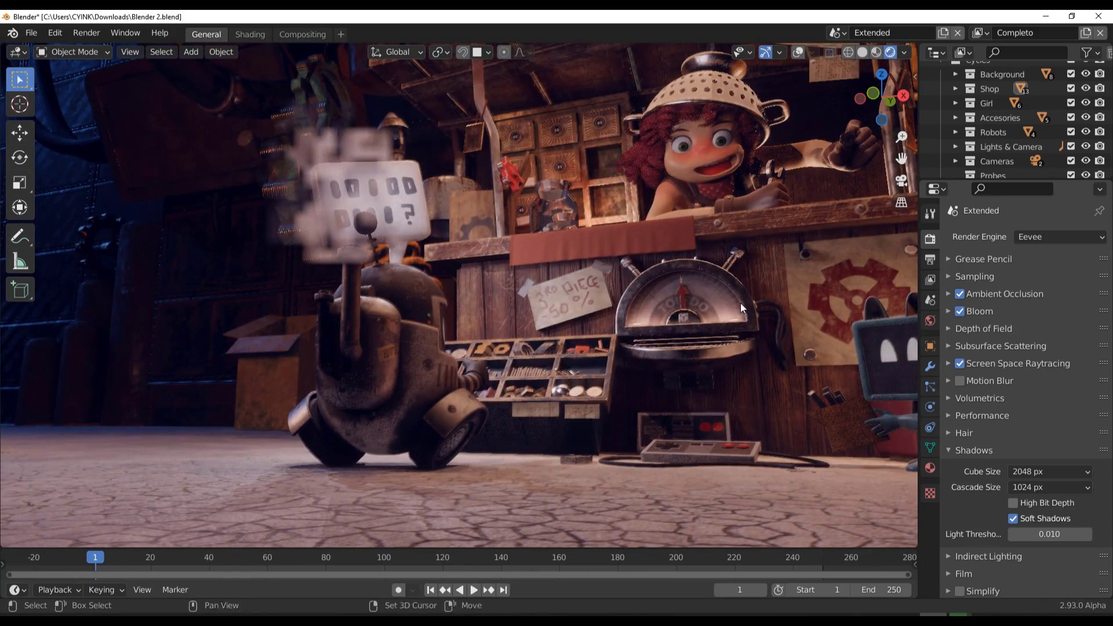
# - Compare the shop counter's side and the robot in Blender with Screen Space Raytracing switched off and on
pyautogui.keyDown('shift'); pyautogui.moveTo(746, 302); pyautogui.dragTo(597, 326, button='middle'); pyautogui.keyUp('shift')
pyautogui.scroll(3, 597, 326)
pyautogui.click(960, 363)
pyautogui.moveTo(507, 261); pyautogui.dragTo(729, 318, button='middle')
pyautogui.click(960, 364)
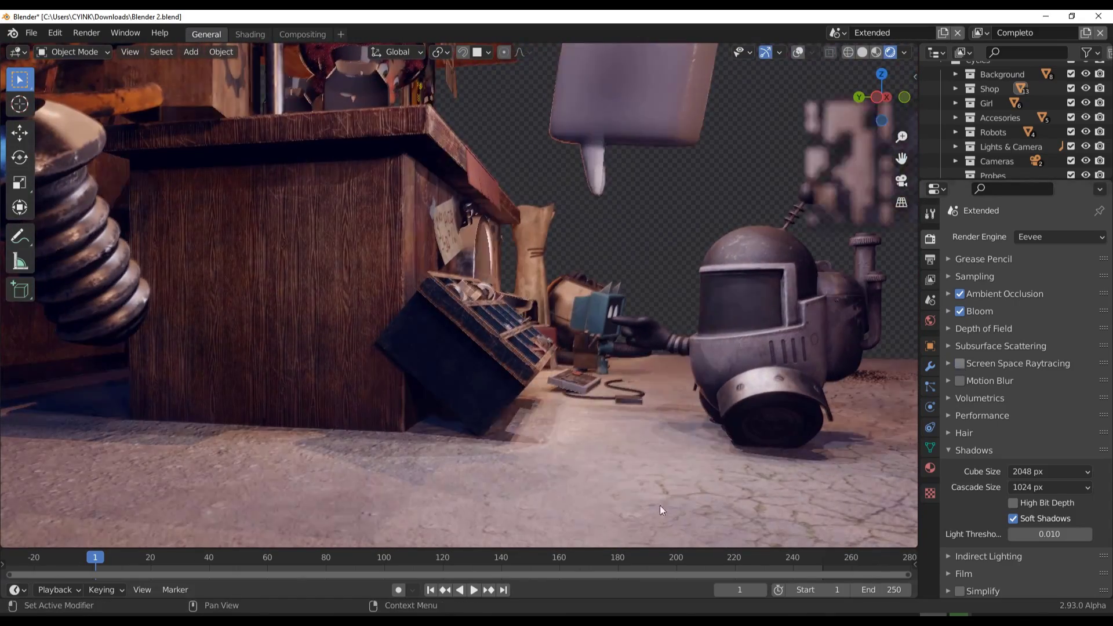
pyautogui.click(960, 364)
# - Compare the glass jars on the counter and their surroundings with Screen Space Raytracing off and on, leaving it enabled
pyautogui.moveTo(651, 327); pyautogui.dragTo(893, 278, button='middle')
pyautogui.click(960, 364)
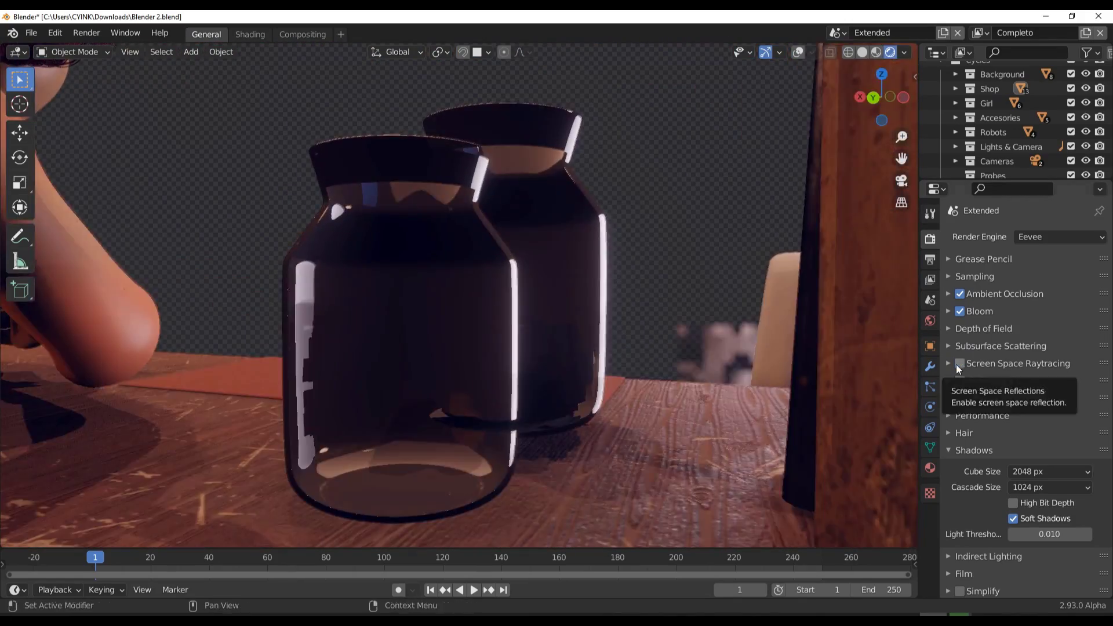
pyautogui.moveTo(625, 367); pyautogui.dragTo(538, 340, button='middle')
pyautogui.click(962, 366)
pyautogui.click(961, 366)
pyautogui.click(960, 363)
pyautogui.moveTo(555, 458); pyautogui.dragTo(482, 455, button='middle')
pyautogui.click(961, 364)
pyautogui.click(961, 364)
# - Set the viewport sample count to 1024 in the Eevee sampling settings
pyautogui.click(948, 276)
pyautogui.click(1055, 312)
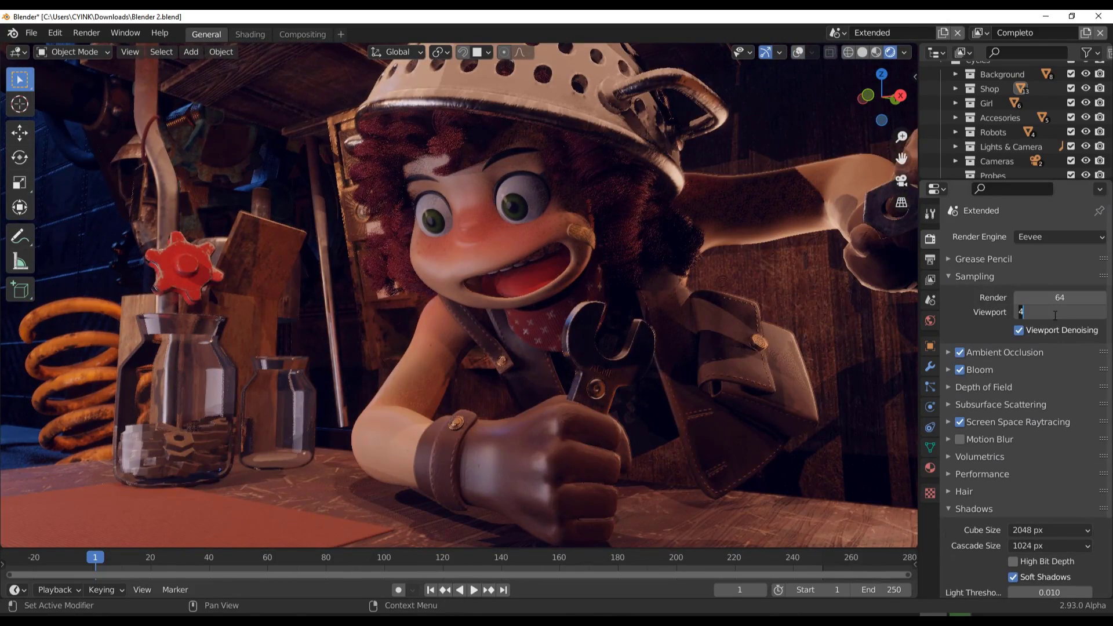
pyautogui.write('1024')
pyautogui.press('Return')
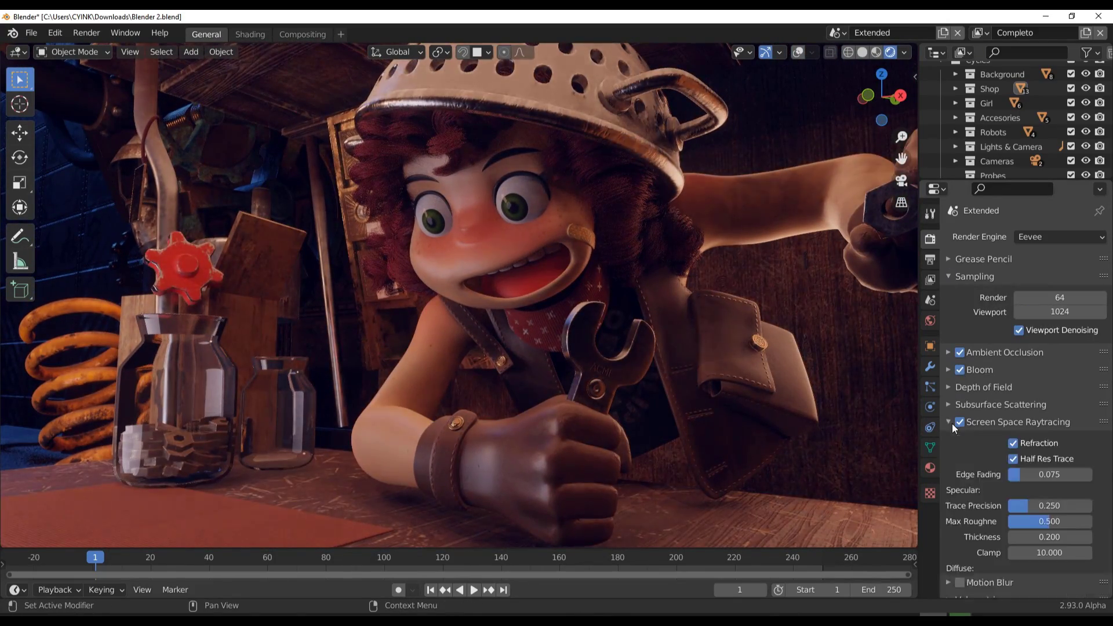